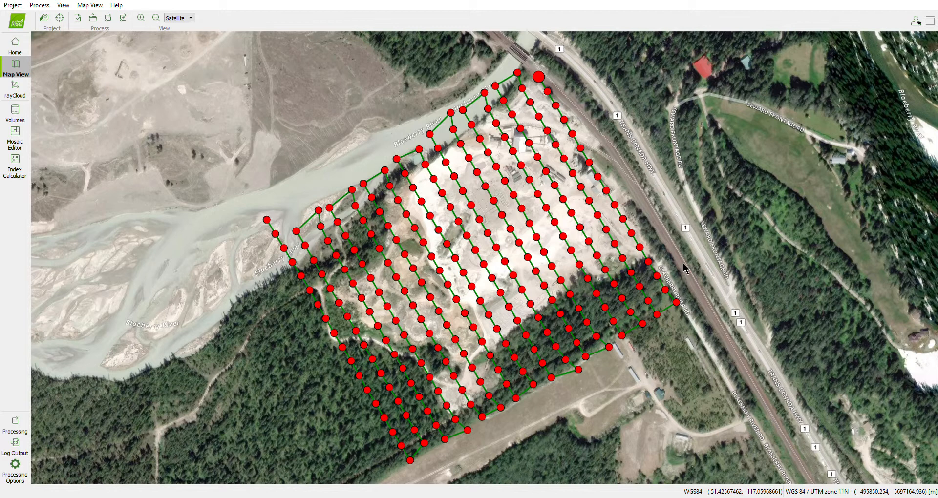
# - Examine the flight lines and image positions over the quarry on the satellite map
pyautogui.moveTo(524, 287); pyautogui.dragTo(488, 267)
pyautogui.scroll(1, 488, 269)
pyautogui.scroll(-1, 488, 269)
pyautogui.moveTo(491, 299); pyautogui.dragTo(501, 320)
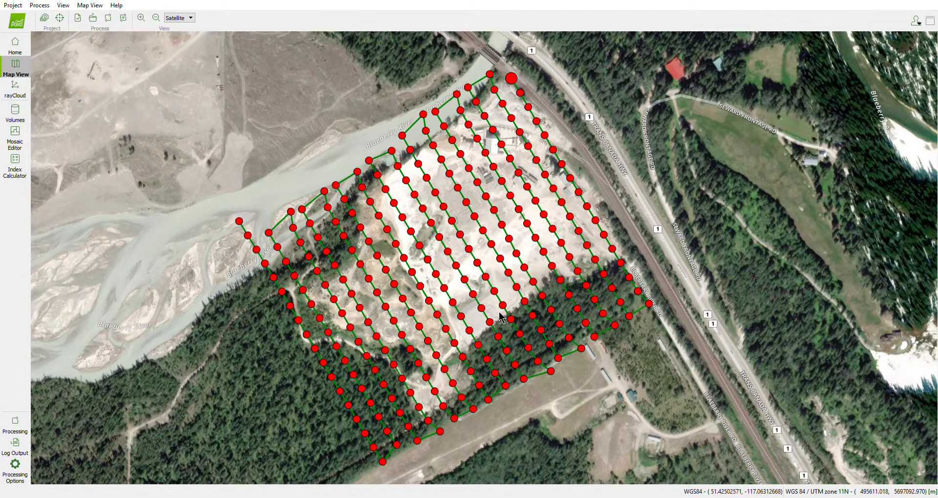
pyautogui.moveTo(482, 322); pyautogui.dragTo(471, 336)
pyautogui.moveTo(411, 383); pyautogui.dragTo(369, 364)
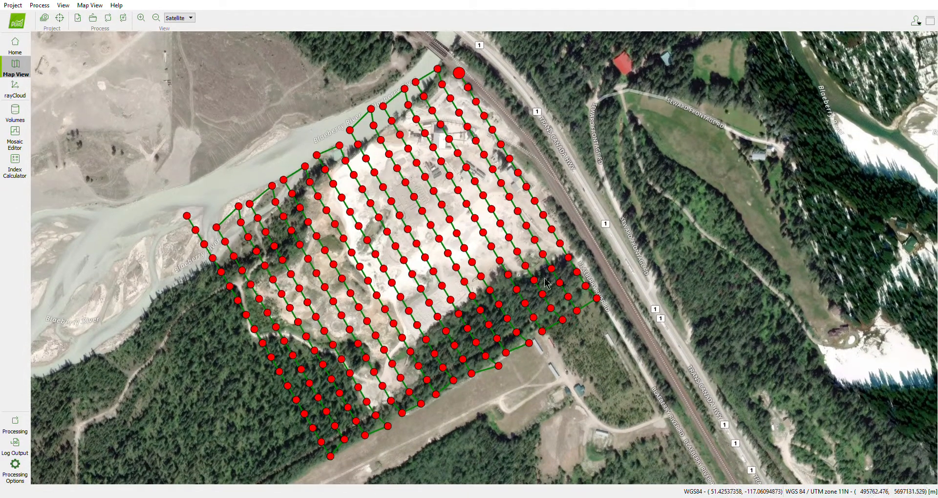
pyautogui.moveTo(428, 192); pyautogui.dragTo(449, 195)
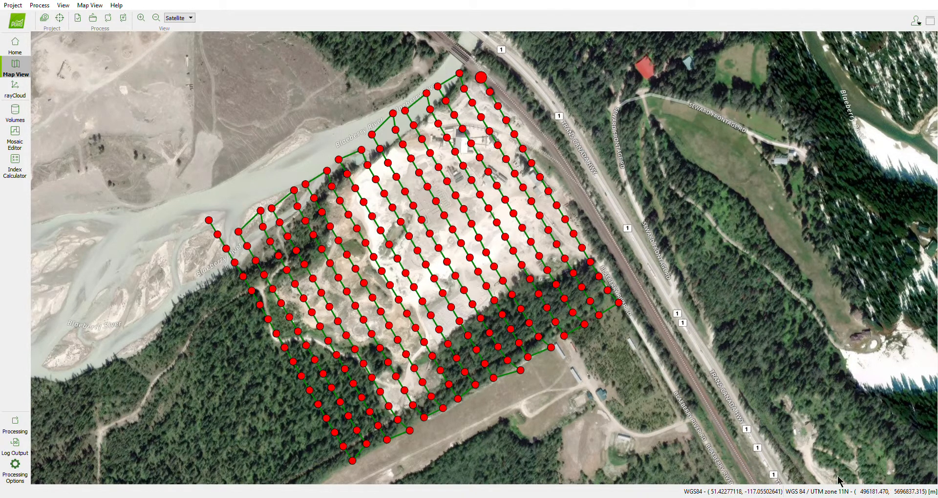
pyautogui.moveTo(548, 266); pyautogui.dragTo(548, 278)
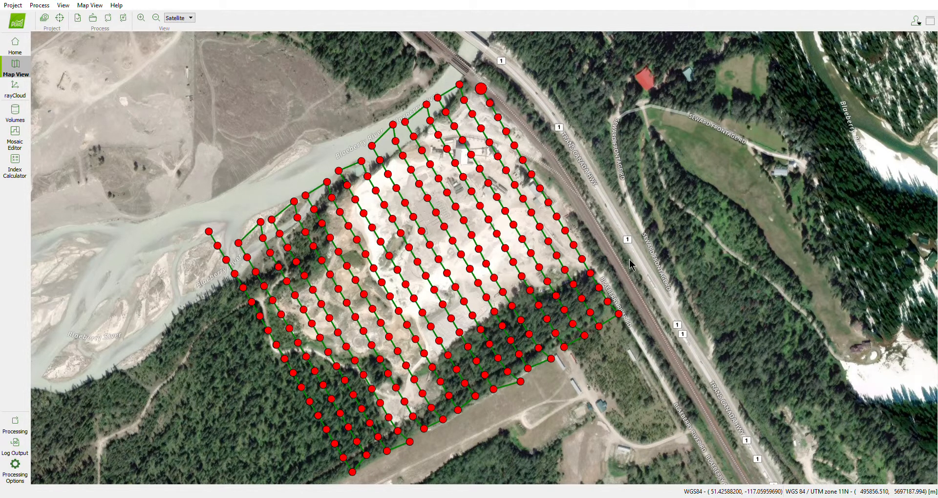
pyautogui.moveTo(640, 276); pyautogui.dragTo(634, 273)
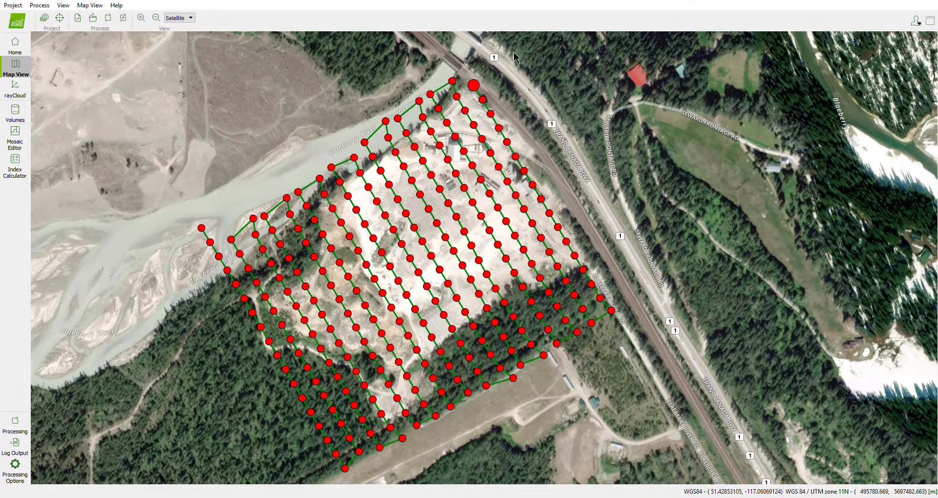
pyautogui.moveTo(472, 297)
pyautogui.mouseDown()
pyautogui.moveTo(476, 310)
pyautogui.moveTo(469, 299)
pyautogui.mouseUp()
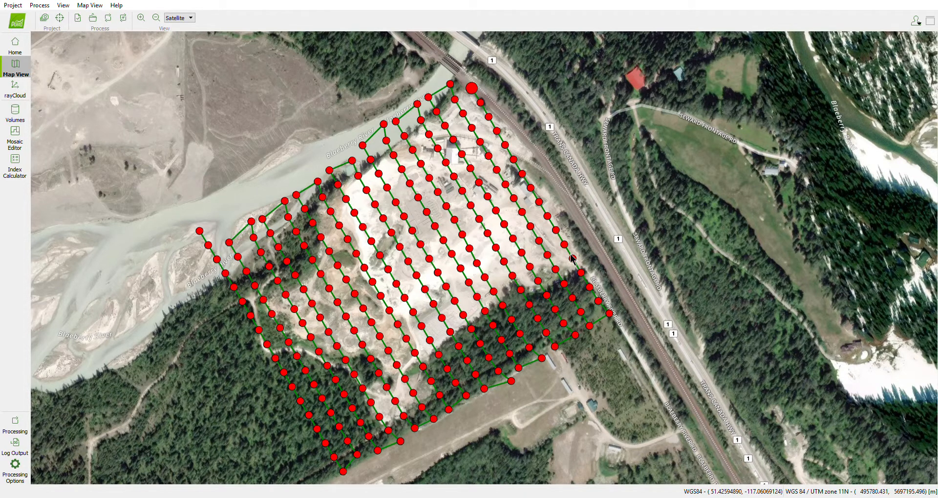
pyautogui.moveTo(567, 259); pyautogui.dragTo(565, 261)
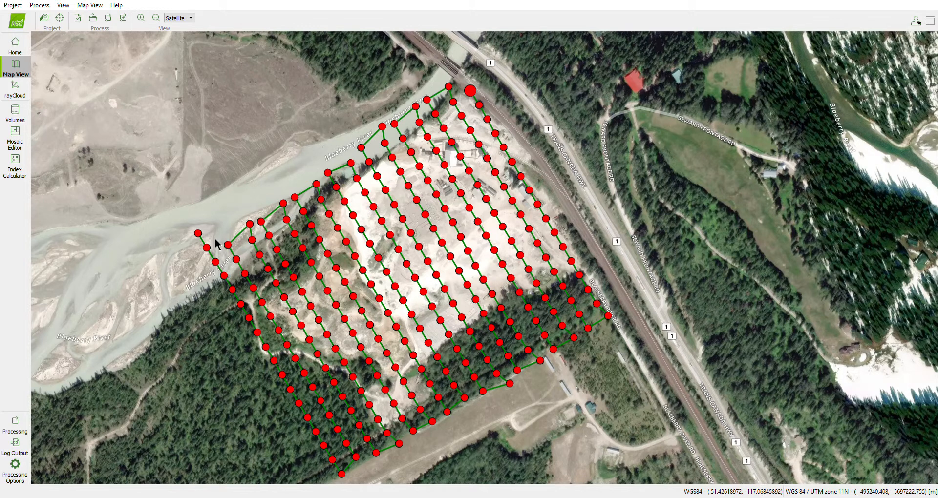
pyautogui.moveTo(202, 274); pyautogui.dragTo(191, 261)
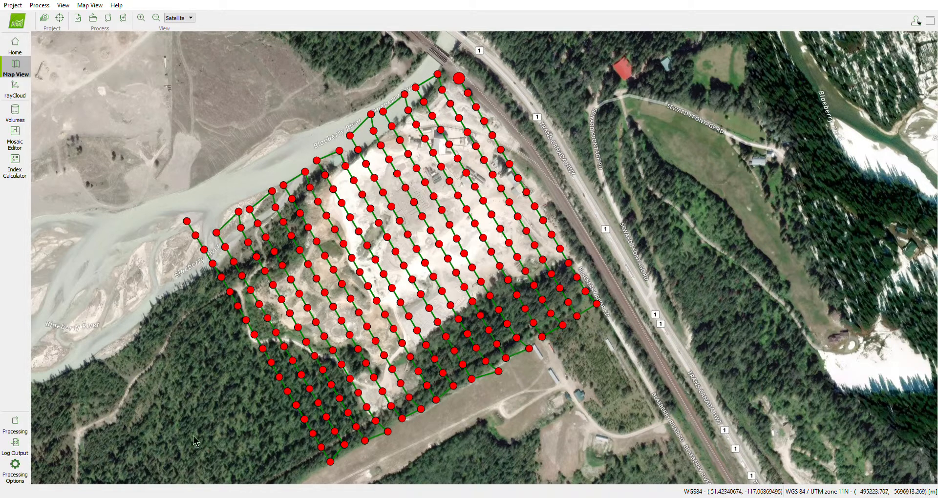
pyautogui.moveTo(601, 327); pyautogui.dragTo(627, 318)
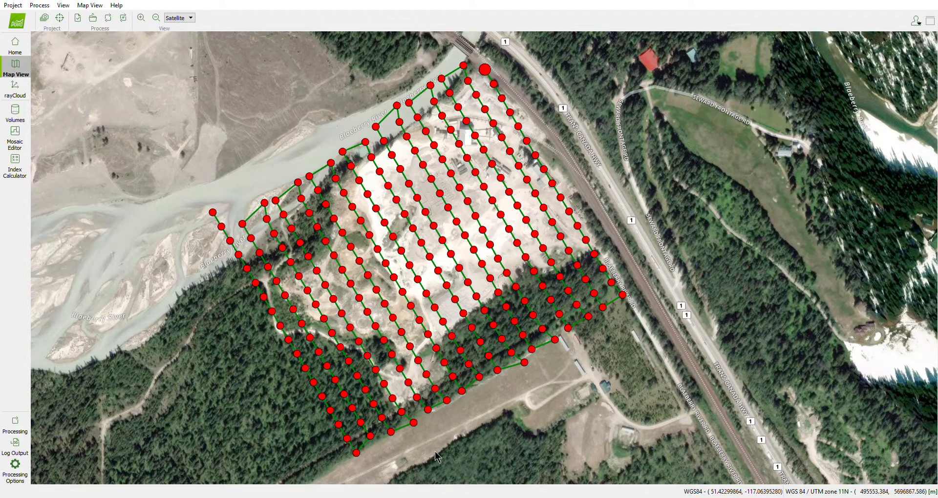
pyautogui.moveTo(424, 446); pyautogui.dragTo(409, 438)
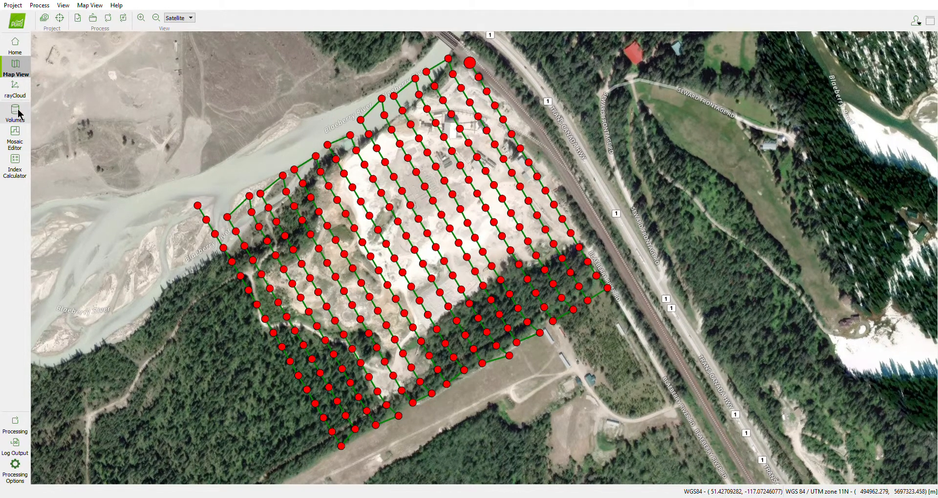
# - In the rayCloud view, hide the properties sidebar and show the cameras with rays and point clouds turned off
pyautogui.click(16, 91)
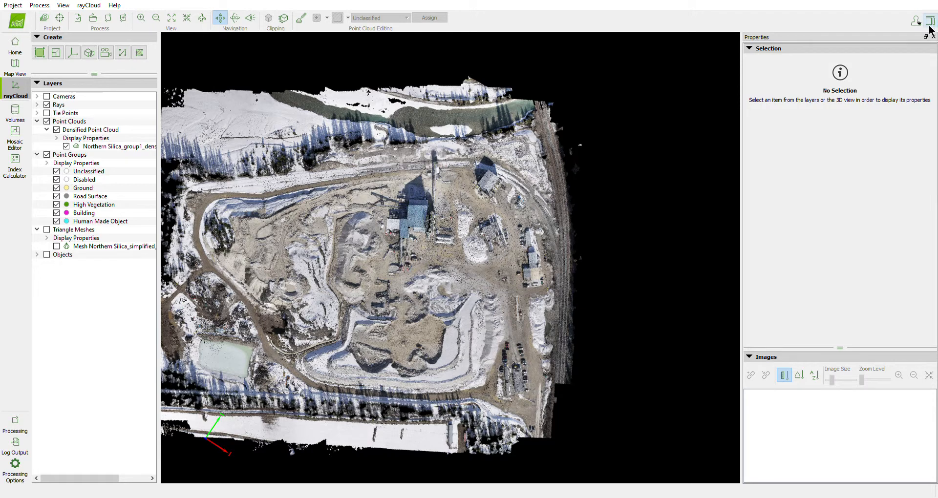
pyautogui.click(933, 37)
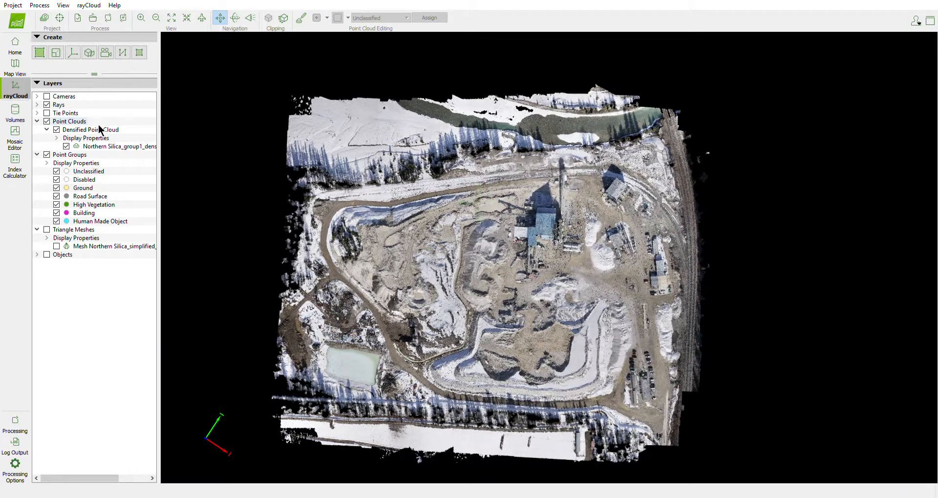
pyautogui.click(47, 96)
pyautogui.click(47, 105)
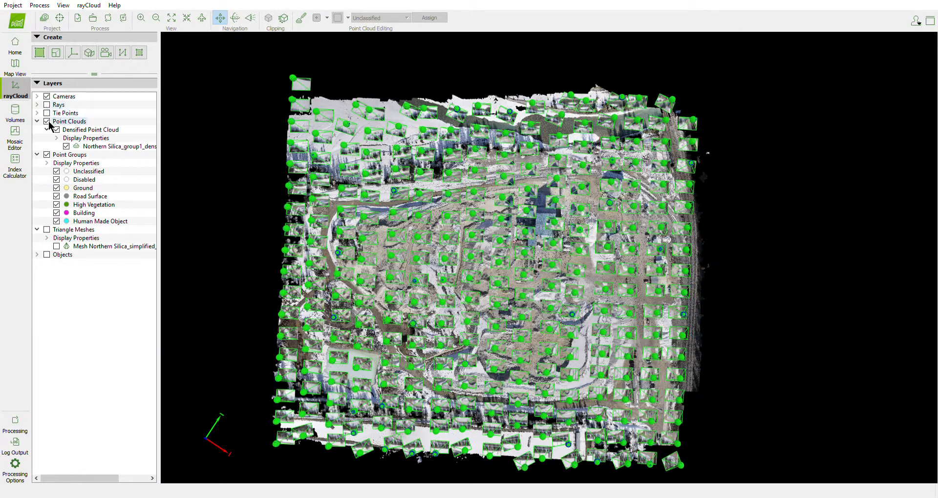
pyautogui.click(47, 121)
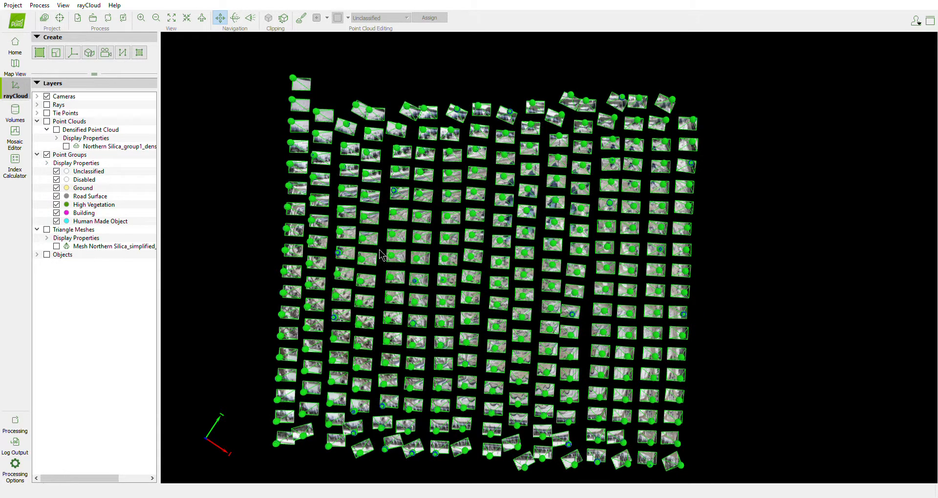
pyautogui.moveTo(737, 310); pyautogui.dragTo(727, 285)
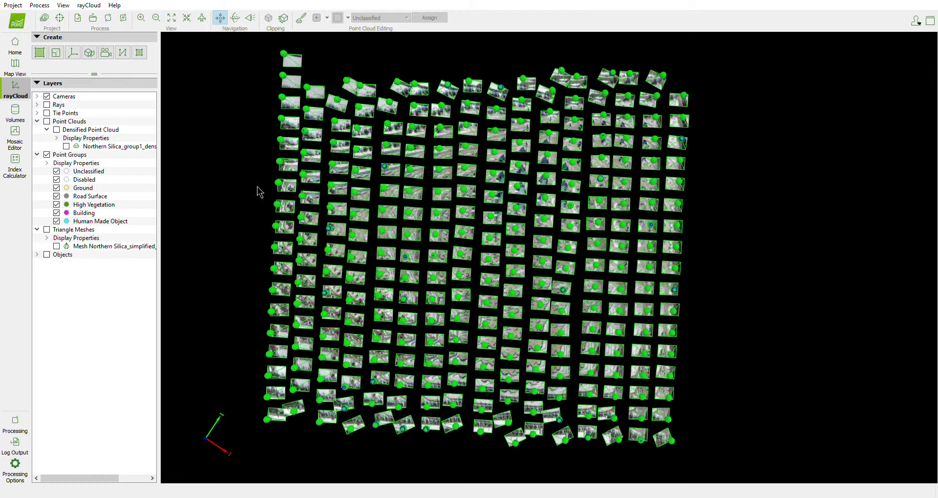
# - Show the point clouds with the cameras hidden and inspect the excavated pit and its machinery up close
pyautogui.click(46, 121)
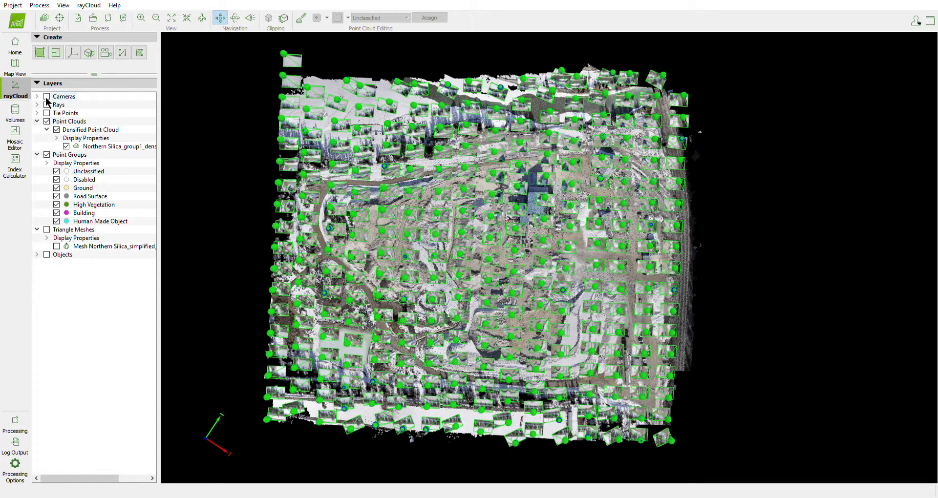
pyautogui.click(47, 96)
pyautogui.moveTo(432, 309); pyautogui.dragTo(403, 271, button='right')
pyautogui.moveTo(404, 271); pyautogui.dragTo(490, 224)
pyautogui.scroll(4, 491, 311)
pyautogui.moveTo(567, 276); pyautogui.dragTo(485, 217, button='middle')
pyautogui.scroll(-4, 540, 279)
pyautogui.moveTo(540, 280); pyautogui.dragTo(497, 249)
pyautogui.scroll(5, 519, 241)
pyautogui.moveTo(575, 334); pyautogui.dragTo(599, 387)
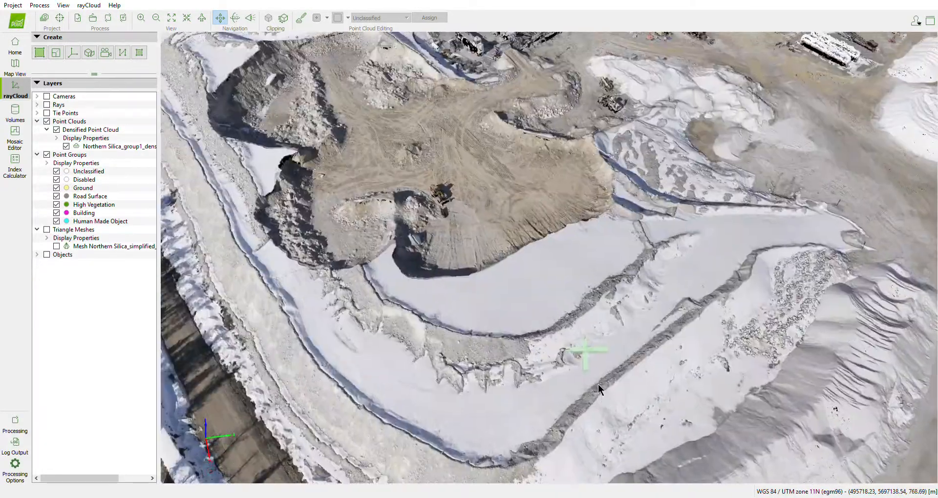
pyautogui.moveTo(522, 266); pyautogui.dragTo(502, 264, button='middle')
pyautogui.scroll(5, 503, 264)
pyautogui.moveTo(556, 263); pyautogui.dragTo(439, 316)
pyautogui.moveTo(577, 327); pyautogui.dragTo(610, 453)
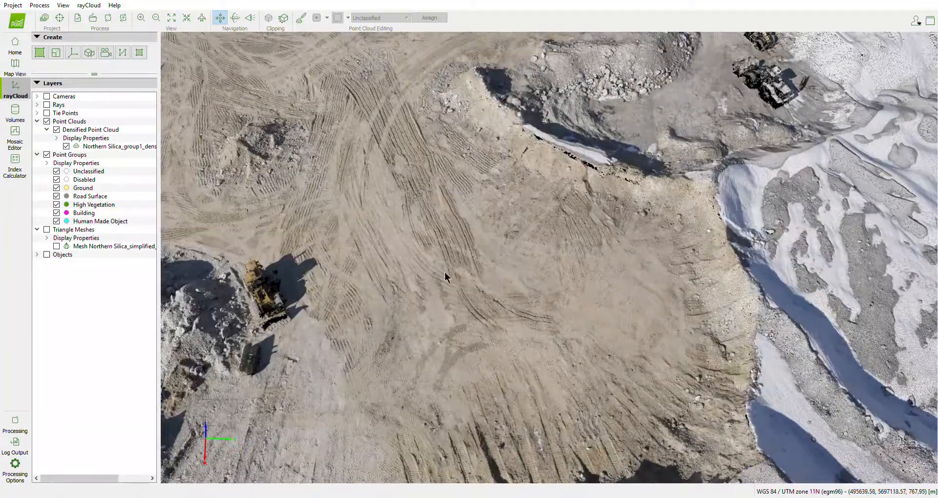
# - Examine the densified point cloud from the pit floor across the dark, snow-covered mounds to the large stockpile
pyautogui.moveTo(438, 224); pyautogui.dragTo(535, 384)
pyautogui.moveTo(464, 285); pyautogui.dragTo(585, 313)
pyautogui.moveTo(409, 352); pyautogui.dragTo(401, 130)
pyautogui.moveTo(266, 134); pyautogui.dragTo(640, 313)
pyautogui.moveTo(475, 214); pyautogui.dragTo(509, 385)
pyautogui.moveTo(429, 218); pyautogui.dragTo(579, 455)
pyautogui.moveTo(496, 339); pyautogui.dragTo(538, 464)
pyautogui.moveTo(562, 218); pyautogui.dragTo(746, 238)
pyautogui.moveTo(468, 210); pyautogui.dragTo(684, 274)
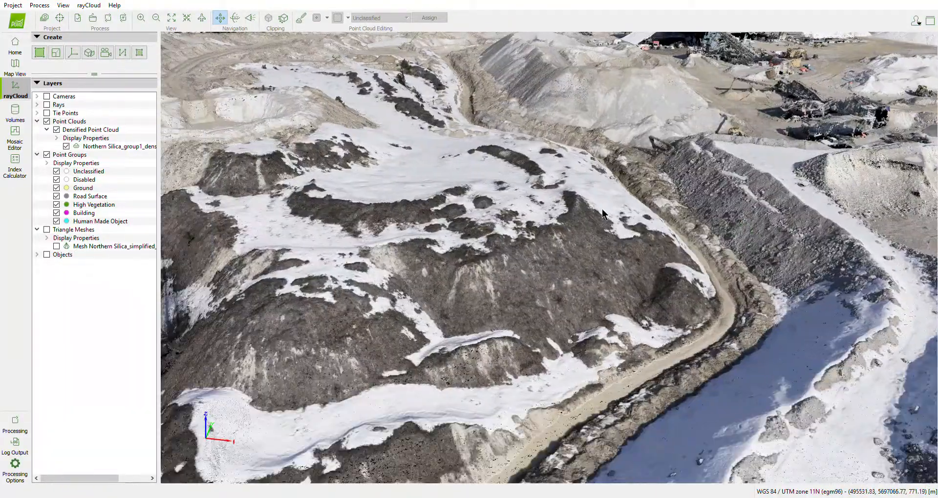
pyautogui.moveTo(547, 196); pyautogui.dragTo(465, 365)
pyautogui.moveTo(488, 235); pyautogui.dragTo(425, 337)
pyautogui.moveTo(494, 136); pyautogui.dragTo(460, 291)
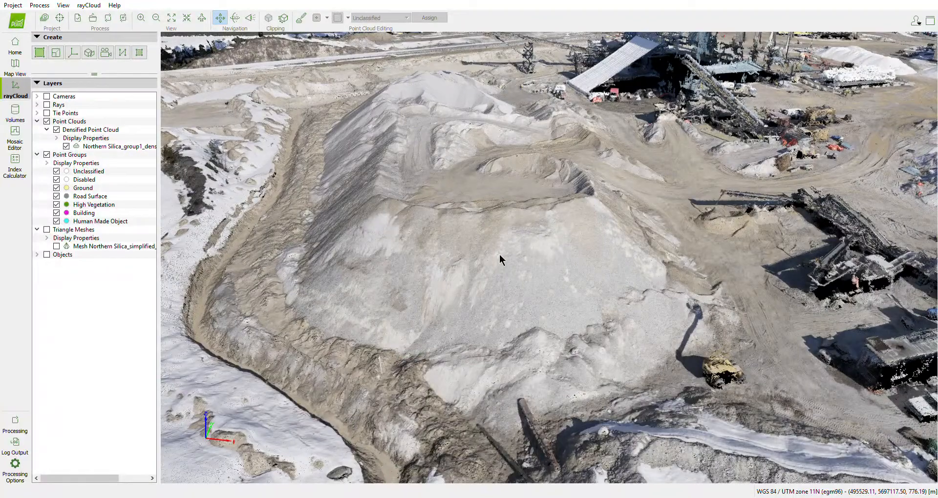
# - Examine the large stockpile in the point cloud from an angle and from above, and continue to the site's tree-lined edge
pyautogui.moveTo(499, 255); pyautogui.dragTo(443, 313, button='middle')
pyautogui.moveTo(500, 290); pyautogui.dragTo(429, 334)
pyautogui.moveTo(506, 236); pyautogui.dragTo(458, 279)
pyautogui.moveTo(458, 280); pyautogui.dragTo(472, 337, button='middle')
pyautogui.scroll(-4, 503, 274)
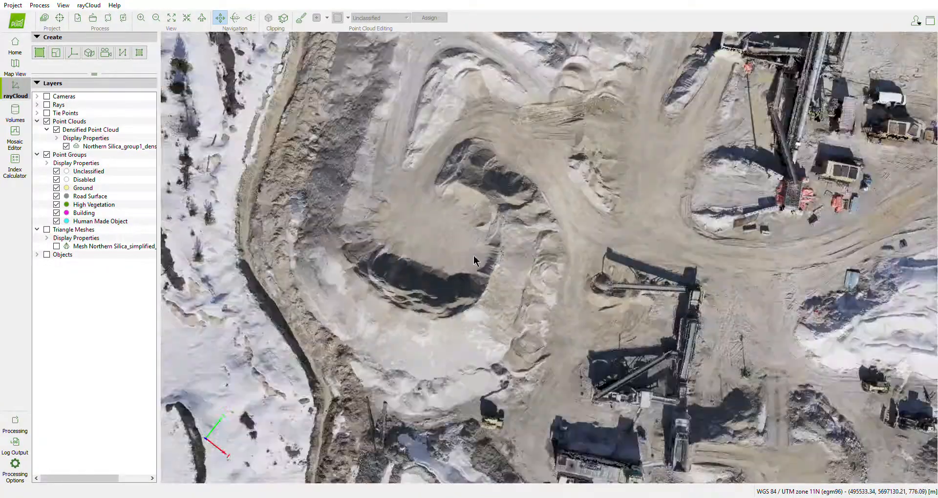
pyautogui.moveTo(513, 126); pyautogui.dragTo(533, 278)
pyautogui.moveTo(493, 213); pyautogui.dragTo(464, 337)
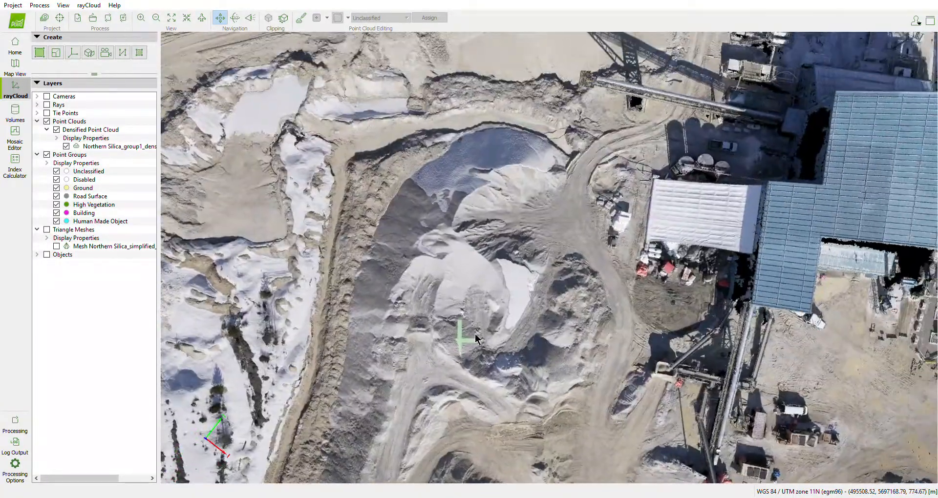
pyautogui.scroll(-4, 517, 278)
pyautogui.moveTo(562, 343); pyautogui.dragTo(657, 126)
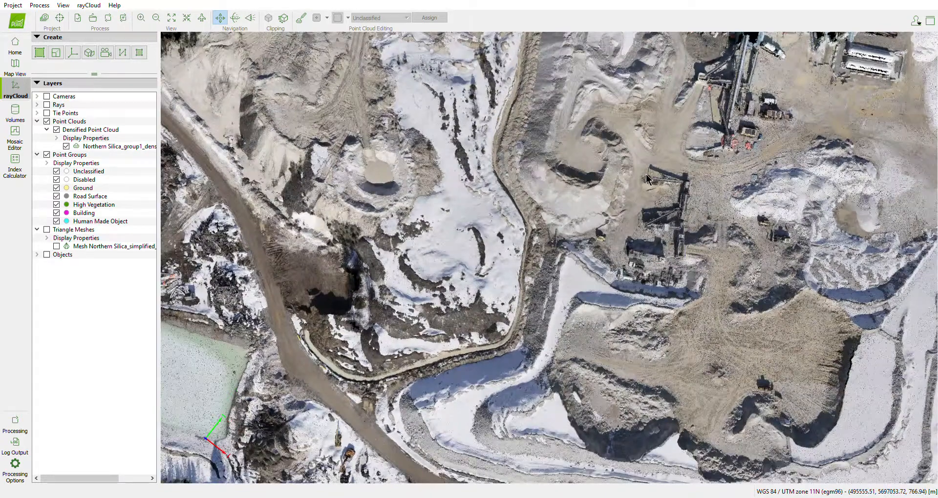
pyautogui.moveTo(524, 350); pyautogui.dragTo(684, 146)
pyautogui.scroll(-3, 586, 200)
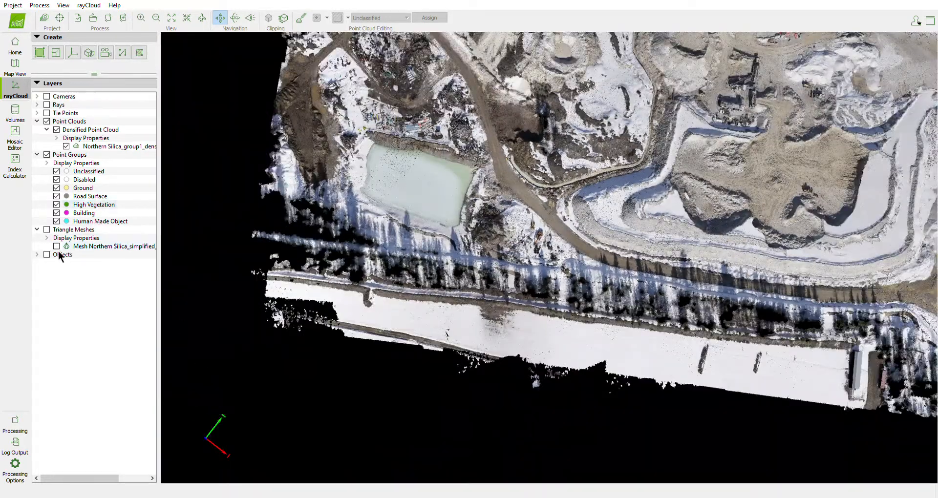
# - Turn on the triangle meshes and inspect the frozen pond and the surrounding trees in the textured model
pyautogui.click(47, 230)
pyautogui.scroll(3, 459, 279)
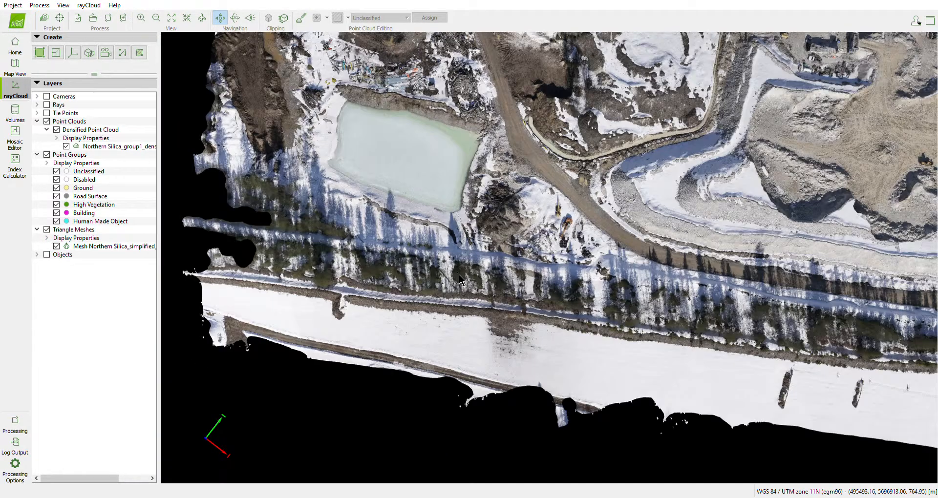
pyautogui.moveTo(459, 268); pyautogui.dragTo(518, 210, button='middle')
pyautogui.scroll(2, 435, 266)
pyautogui.scroll(3, 272, 294)
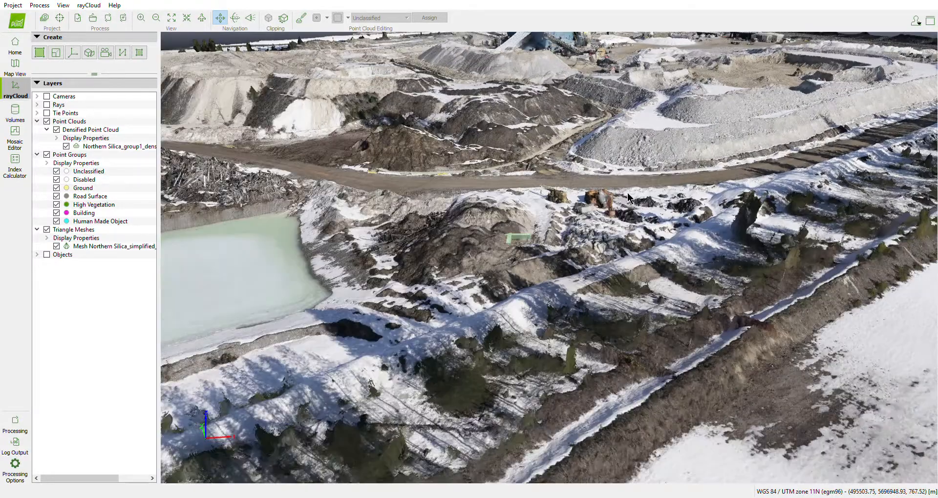
pyautogui.moveTo(271, 290); pyautogui.dragTo(608, 255)
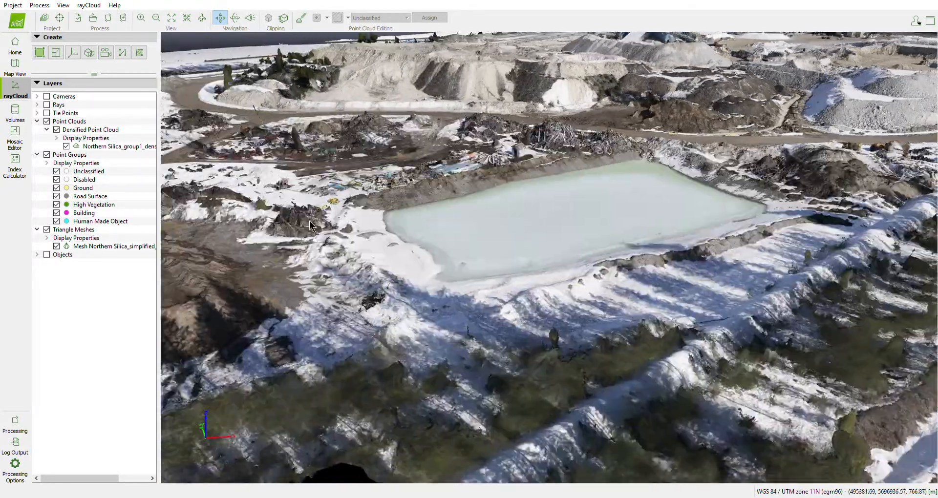
pyautogui.moveTo(385, 257); pyautogui.dragTo(552, 317)
pyautogui.moveTo(268, 205); pyautogui.dragTo(489, 403)
pyautogui.moveTo(473, 199); pyautogui.dragTo(584, 220, button='middle')
pyautogui.moveTo(614, 194); pyautogui.dragTo(581, 259)
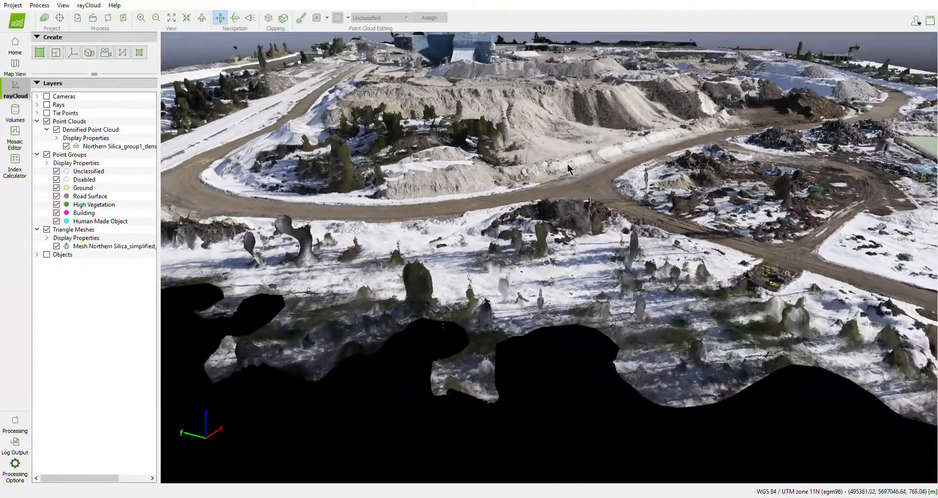
# - Examine the mesh along the pit slopes, haul roads and stockpiles, ending at the parking area
pyautogui.scroll(5, 549, 321)
pyautogui.moveTo(550, 318); pyautogui.dragTo(546, 347)
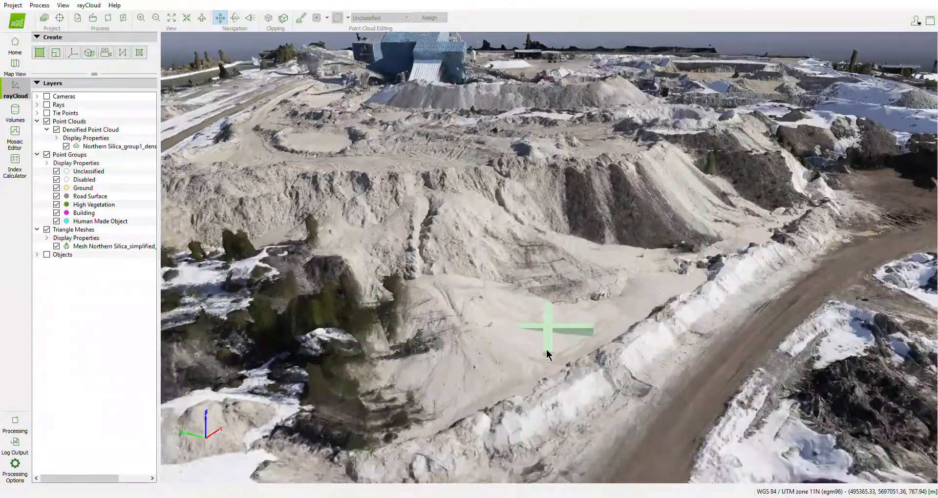
pyautogui.moveTo(332, 221); pyautogui.dragTo(230, 187)
pyautogui.moveTo(370, 186); pyautogui.dragTo(425, 182, button='middle')
pyautogui.moveTo(361, 169); pyautogui.dragTo(529, 251)
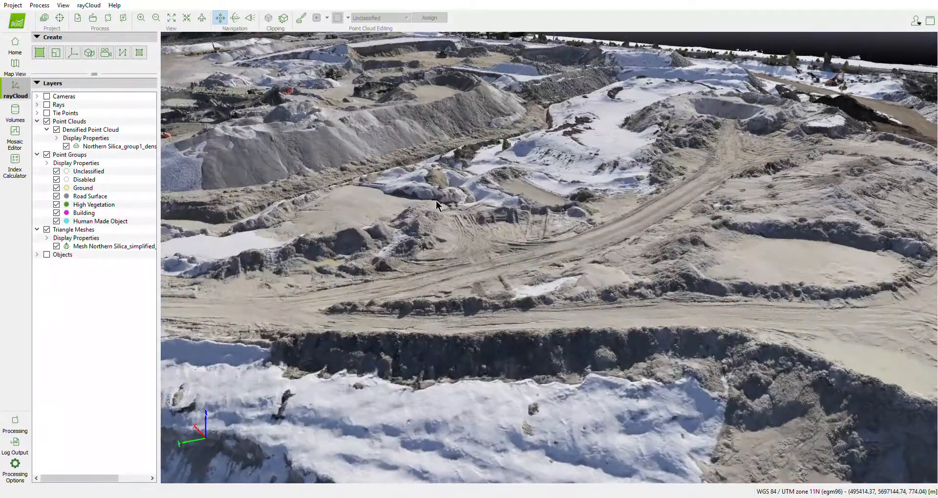
pyautogui.moveTo(368, 168); pyautogui.dragTo(433, 240)
pyautogui.moveTo(421, 207); pyautogui.dragTo(420, 364)
pyautogui.moveTo(410, 214); pyautogui.dragTo(376, 435)
pyautogui.moveTo(415, 172); pyautogui.dragTo(370, 313)
pyautogui.moveTo(408, 209); pyautogui.dragTo(482, 257)
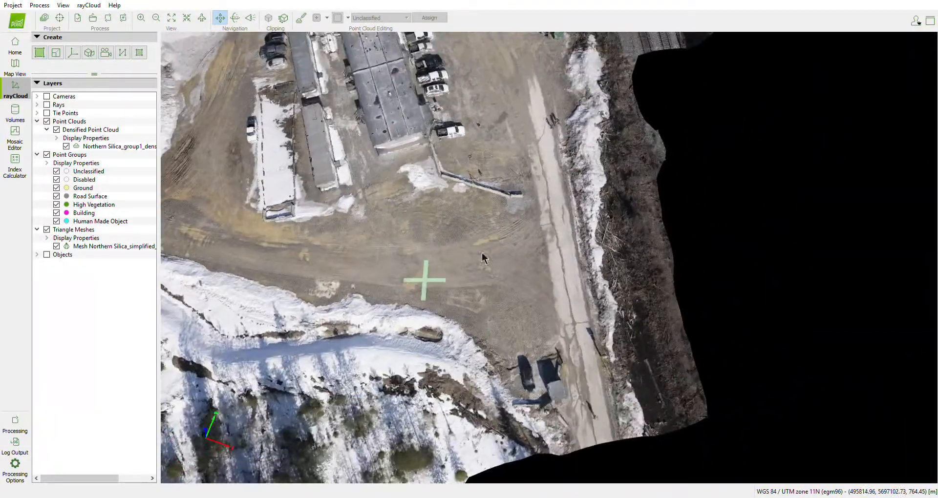
# - Inspect the low wall near the parking area up close, then the whole pit and yard from above
pyautogui.moveTo(561, 126); pyautogui.dragTo(556, 148)
pyautogui.scroll(4, 465, 197)
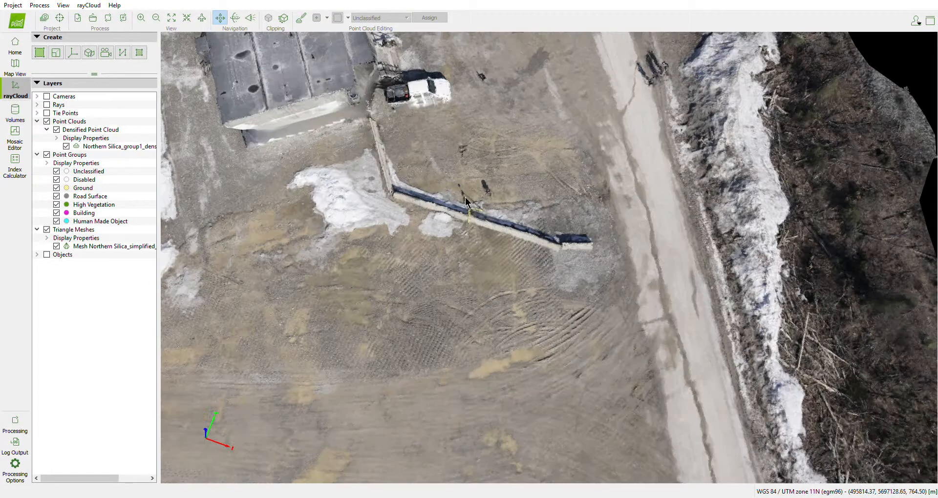
pyautogui.moveTo(484, 206); pyautogui.dragTo(476, 216)
pyautogui.scroll(-4, 487, 199)
pyautogui.moveTo(421, 191); pyautogui.dragTo(401, 288)
pyautogui.scroll(-2, 421, 203)
pyautogui.scroll(-2, 465, 181)
pyautogui.moveTo(429, 209); pyautogui.dragTo(467, 265)
pyautogui.scroll(-2, 386, 203)
pyautogui.moveTo(382, 202)
pyautogui.mouseDown()
pyautogui.moveTo(347, 272)
pyautogui.moveTo(382, 242)
pyautogui.moveTo(417, 232)
pyautogui.mouseUp()
pyautogui.scroll(-2, 426, 220)
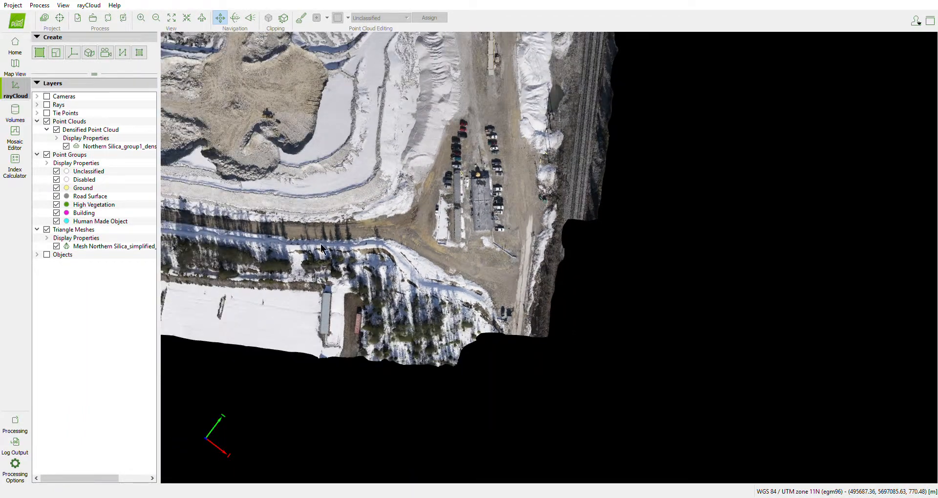
pyautogui.moveTo(296, 194); pyautogui.dragTo(379, 299)
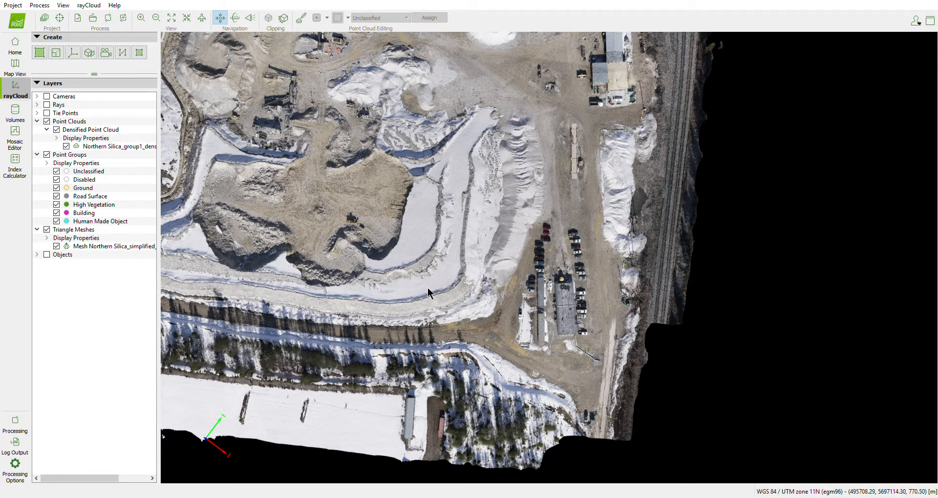
pyautogui.moveTo(474, 273)
pyautogui.mouseDown()
pyautogui.moveTo(549, 302)
pyautogui.moveTo(562, 333)
pyautogui.moveTo(543, 270)
pyautogui.mouseUp()
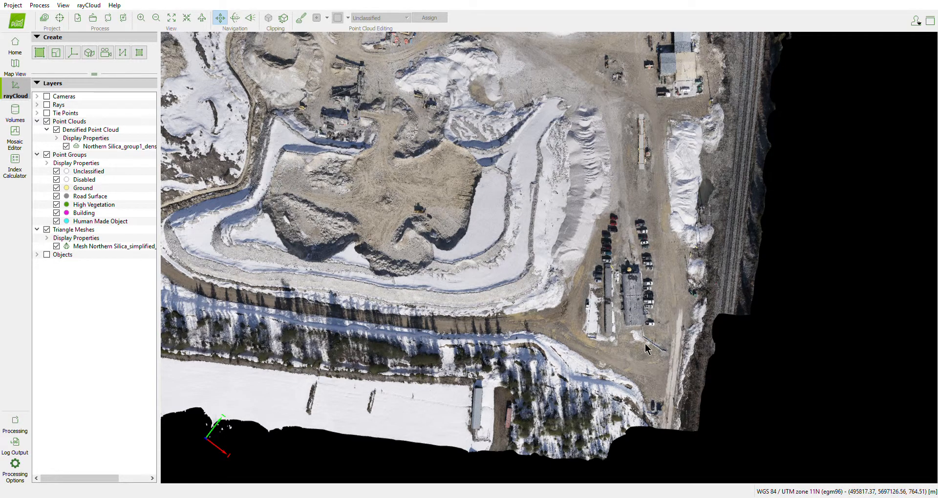
# - Examine the parked vehicles and long buildings in the mesh up close, then the entire quarry site from above
pyautogui.moveTo(645, 344); pyautogui.dragTo(627, 336)
pyautogui.scroll(5, 673, 319)
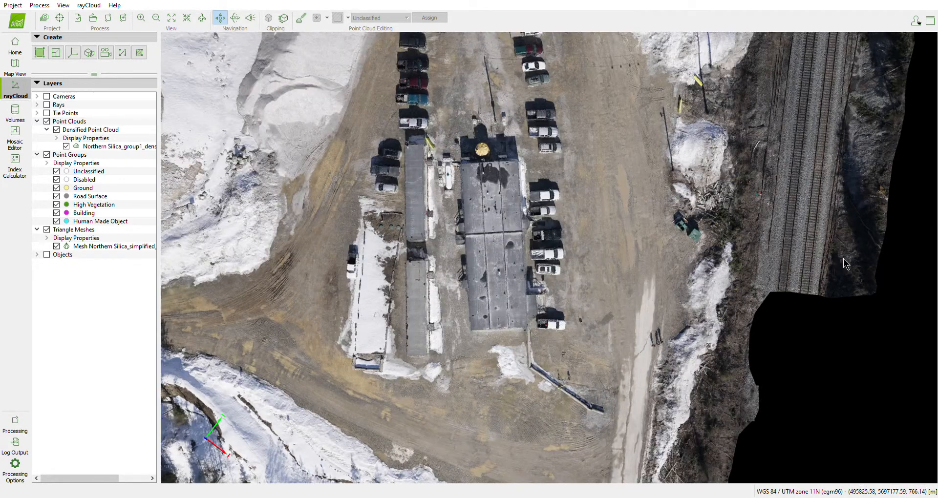
pyautogui.scroll(-4, 560, 161)
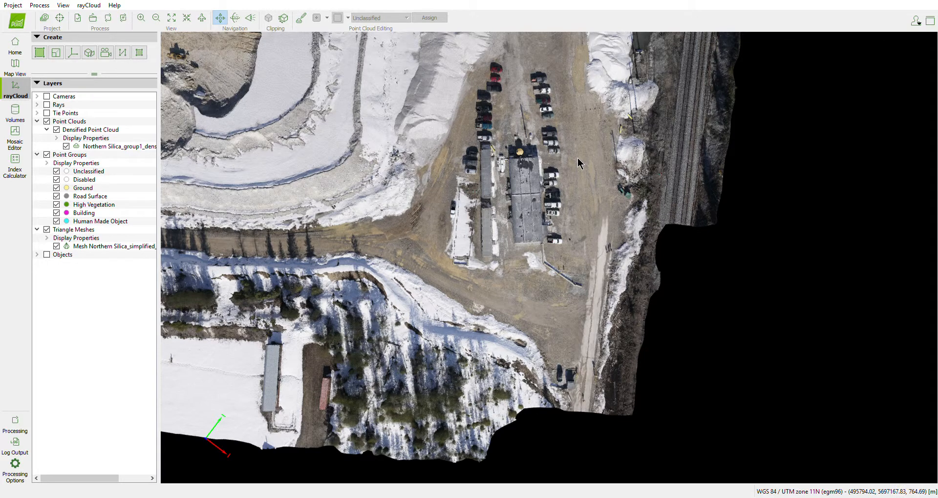
pyautogui.scroll(-3, 575, 236)
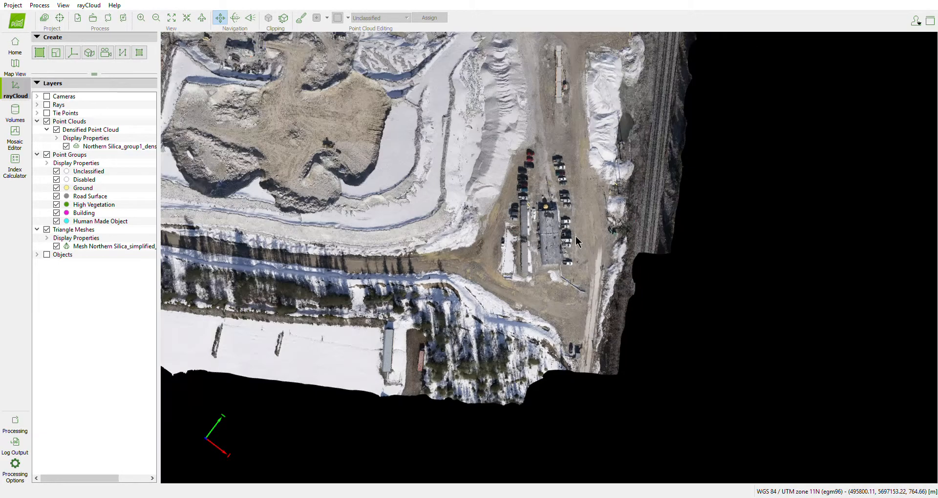
pyautogui.scroll(2, 590, 226)
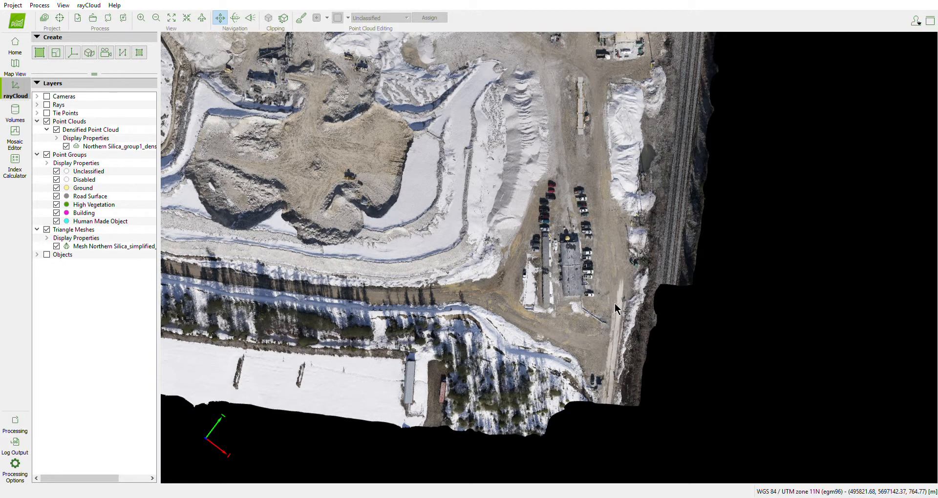
pyautogui.scroll(-3, 491, 221)
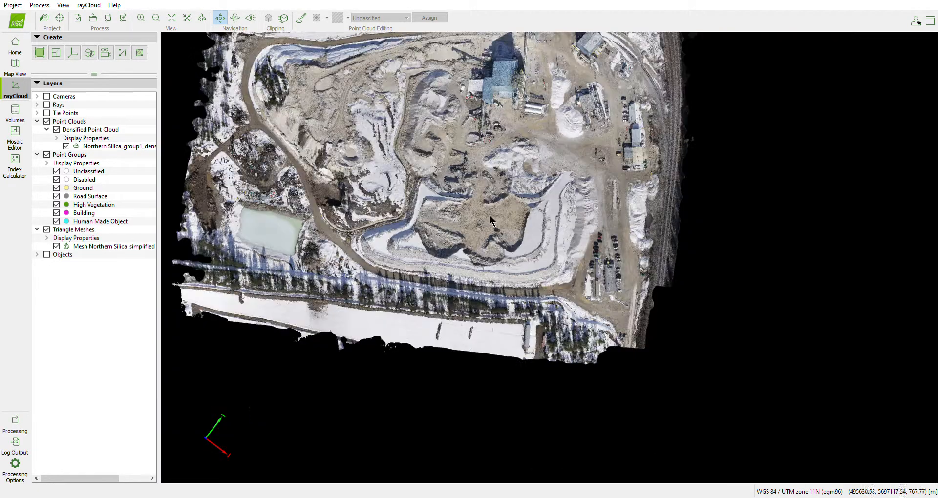
pyautogui.moveTo(490, 225); pyautogui.dragTo(500, 279)
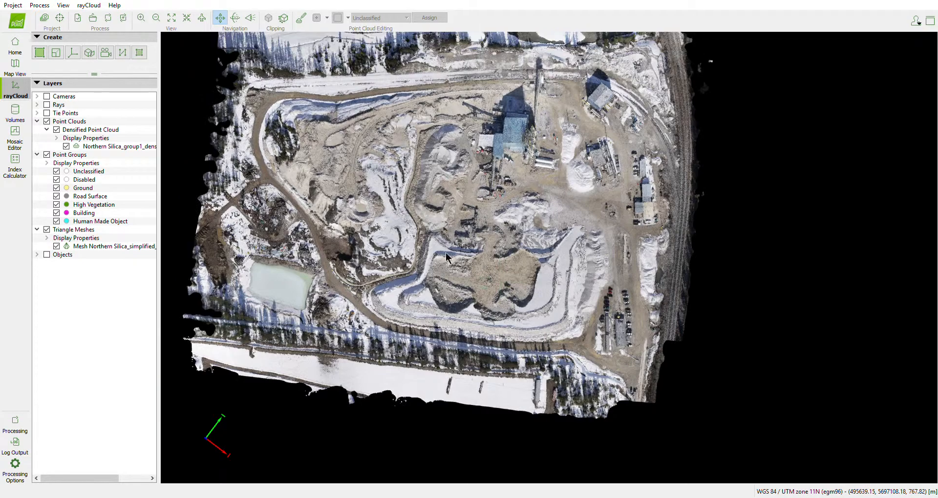
# - Display the surface objects and inspect the measurements and extent of Surface 1 over the site
pyautogui.click(46, 255)
pyautogui.click(37, 255)
pyautogui.click(73, 272)
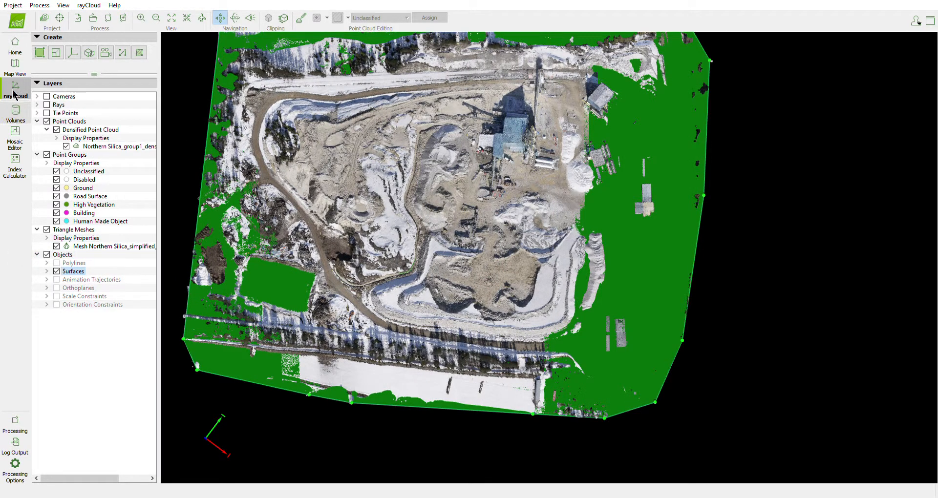
pyautogui.click(15, 112)
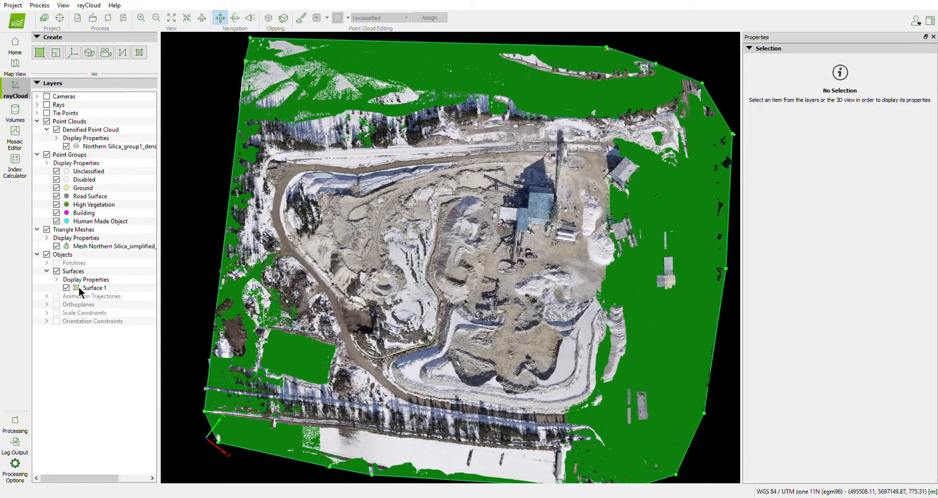
pyautogui.click(94, 288)
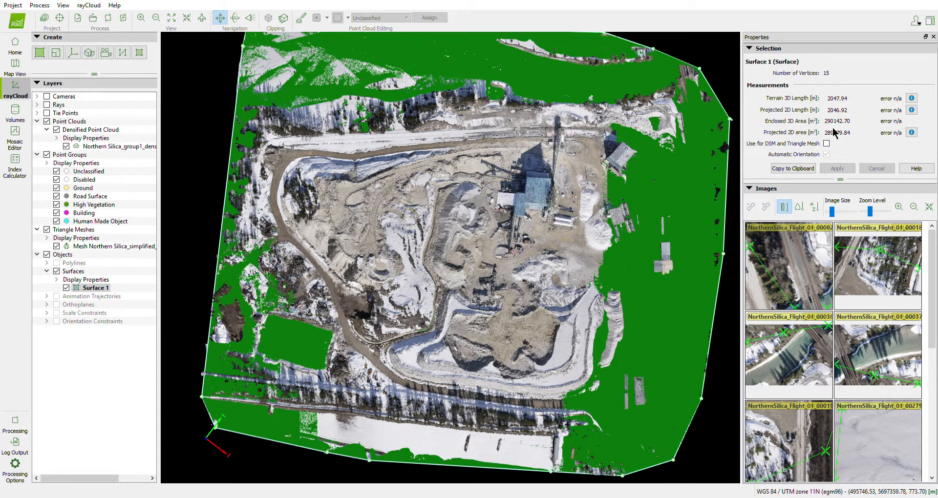
pyautogui.moveTo(526, 282); pyautogui.dragTo(538, 223, button='middle')
pyautogui.moveTo(497, 306); pyautogui.dragTo(516, 315)
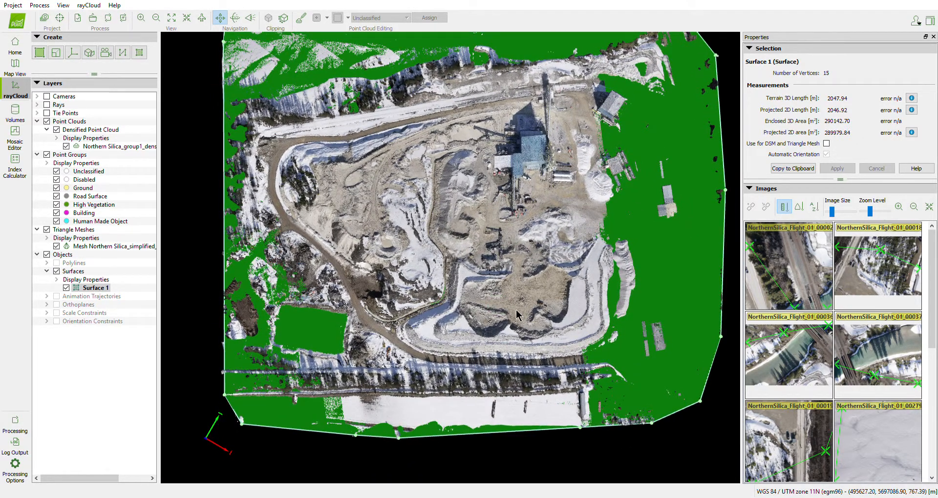
# - Hide Surface 1 and close its properties
pyautogui.click(80, 288)
pyautogui.click(66, 287)
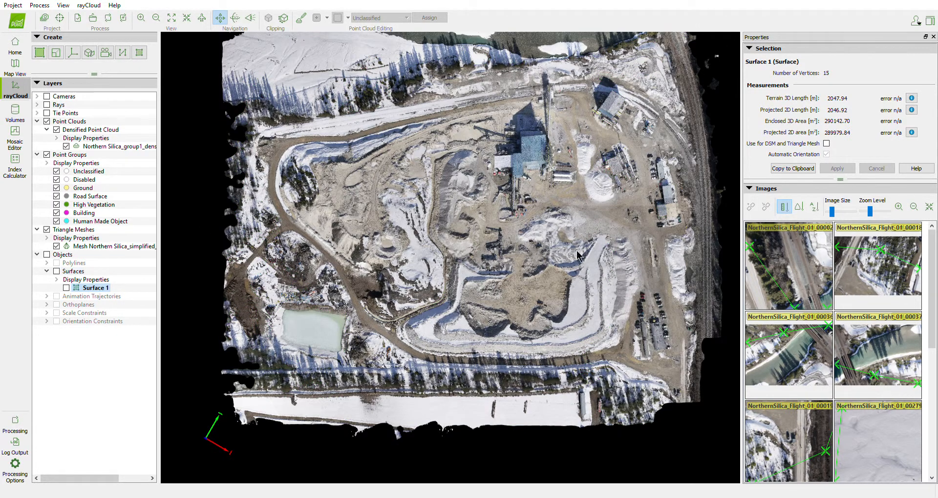
pyautogui.click(932, 36)
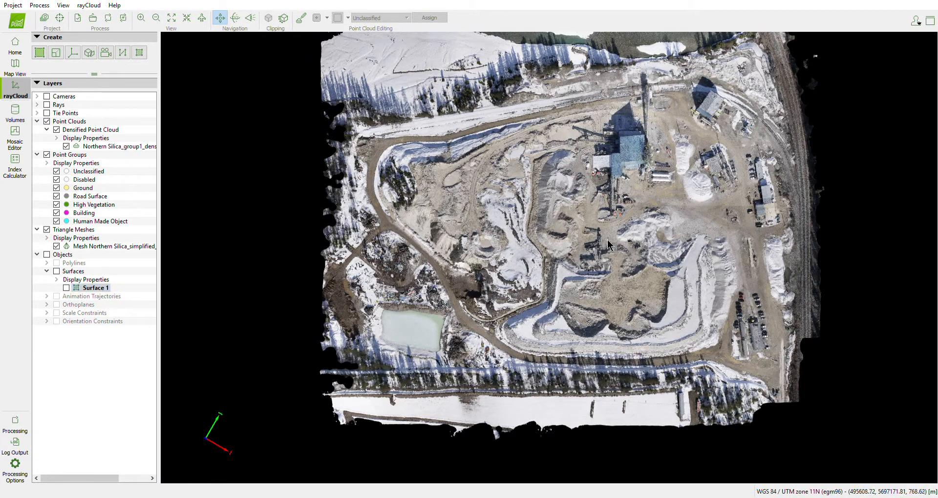
# - Locate the two white stockpiles between the silos and the rail-side shed, and examine them with their volume objects displayed
pyautogui.moveTo(633, 238); pyautogui.dragTo(529, 244, button='middle')
pyautogui.scroll(10, 546, 238)
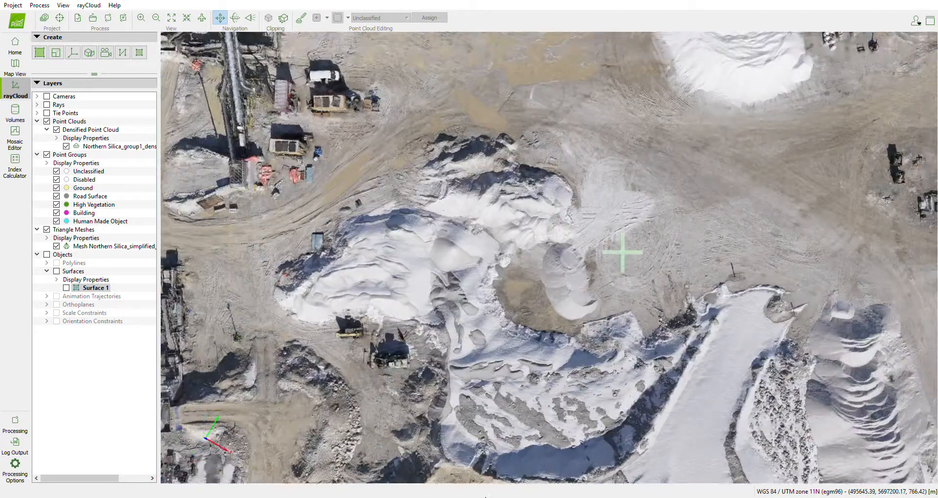
pyautogui.moveTo(559, 387); pyautogui.dragTo(529, 431, button='middle')
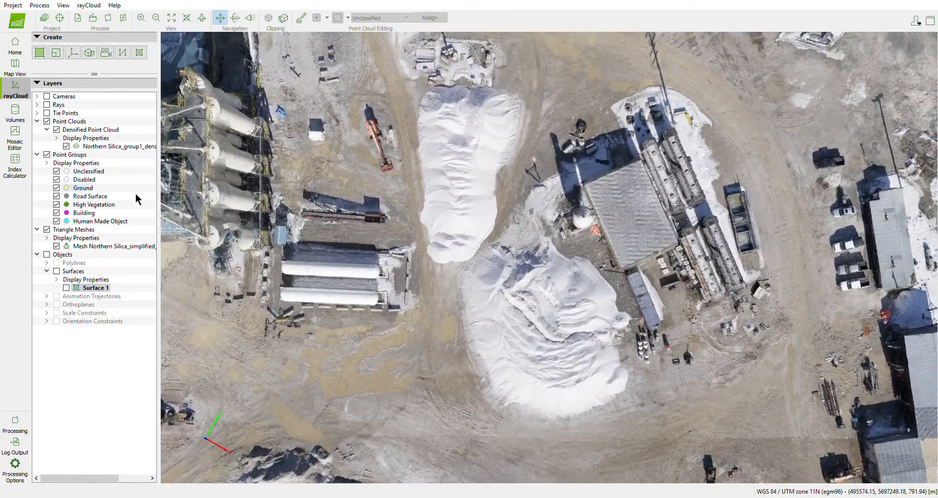
pyautogui.click(11, 113)
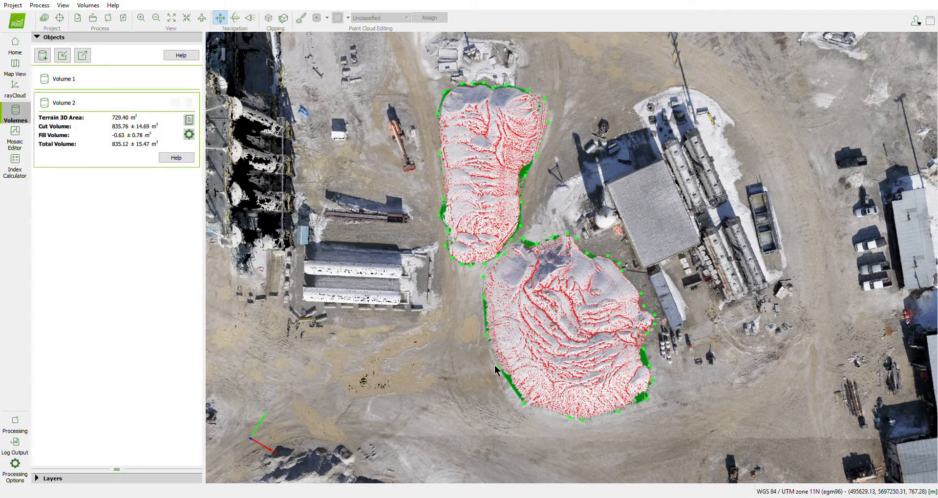
pyautogui.moveTo(497, 365); pyautogui.dragTo(429, 336, button='middle')
pyautogui.moveTo(428, 336); pyautogui.dragTo(421, 285)
pyautogui.moveTo(420, 301); pyautogui.dragTo(411, 337, button='middle')
pyautogui.scroll(5, 411, 358)
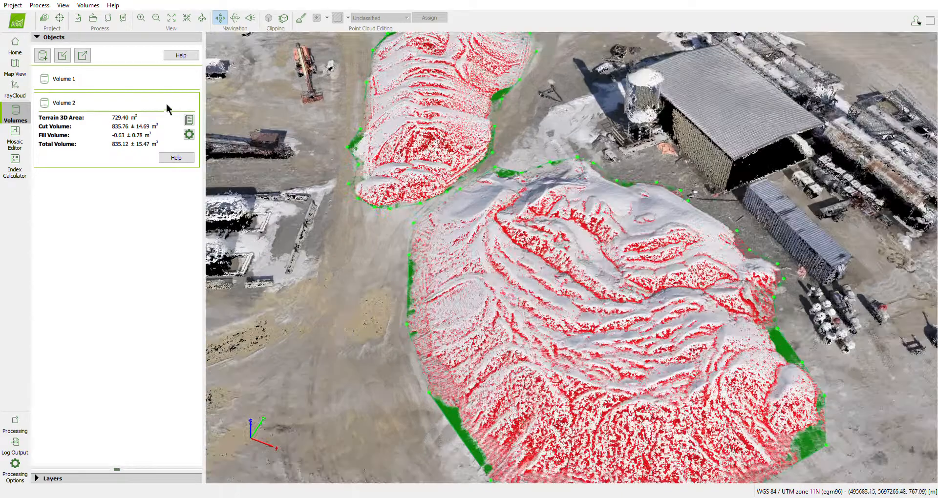
# - Inspect Volume 1's area, cut and fill results along with the outline and base of its round stockpile
pyautogui.click(129, 77)
pyautogui.moveTo(593, 313); pyautogui.dragTo(483, 223, button='middle')
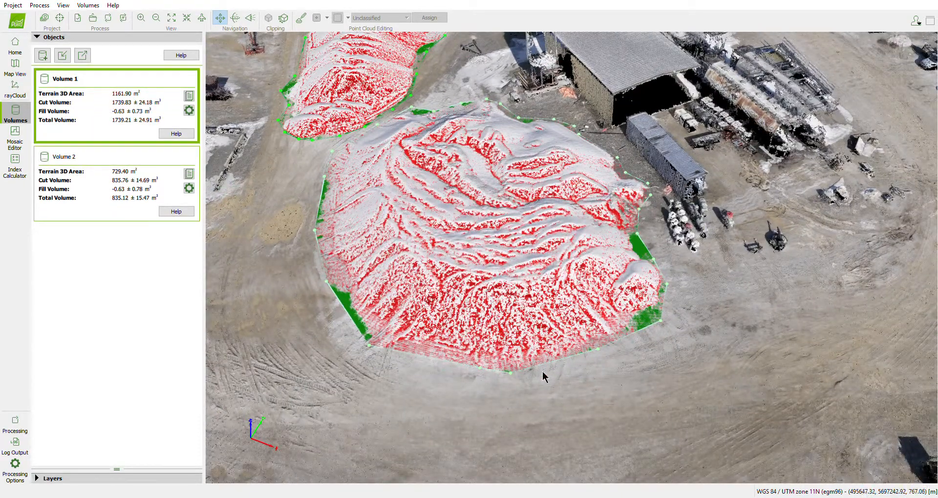
pyautogui.moveTo(552, 387); pyautogui.dragTo(606, 368)
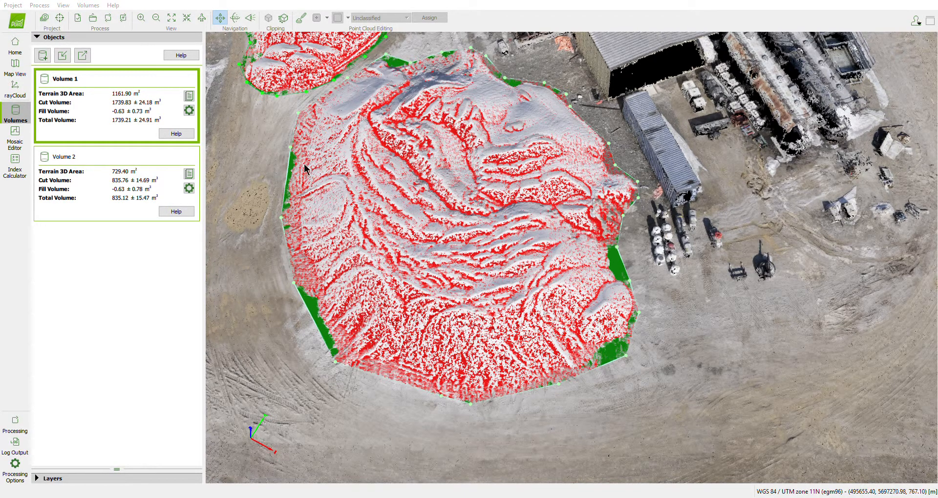
pyautogui.moveTo(589, 409); pyautogui.dragTo(580, 429)
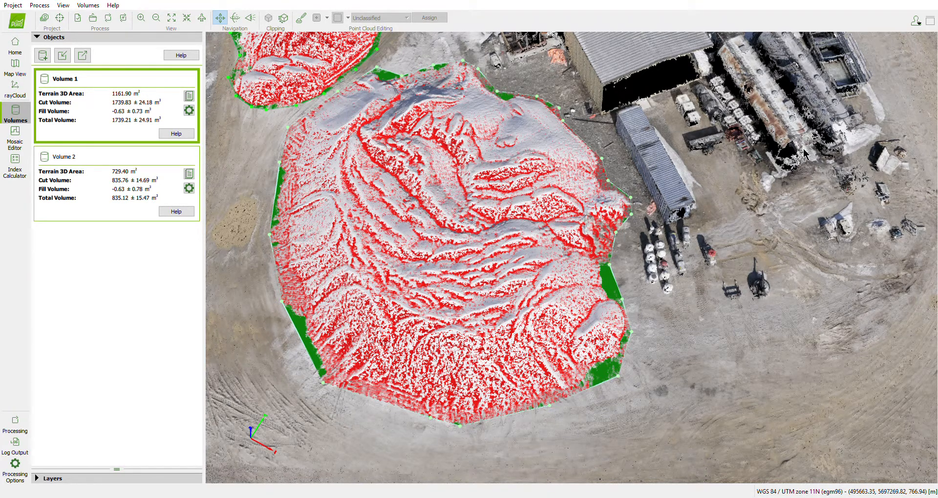
# - Delete Volume 2 from the elongated stockpile
pyautogui.click(130, 160)
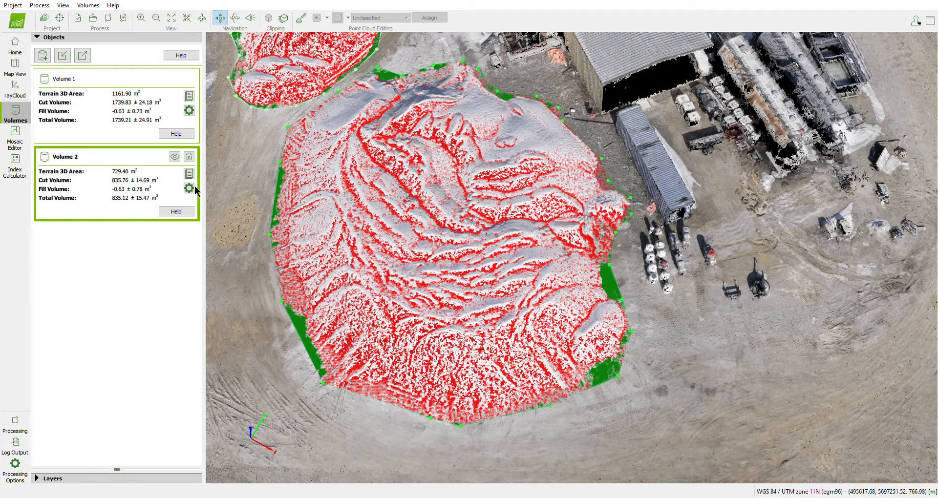
pyautogui.click(446, 261)
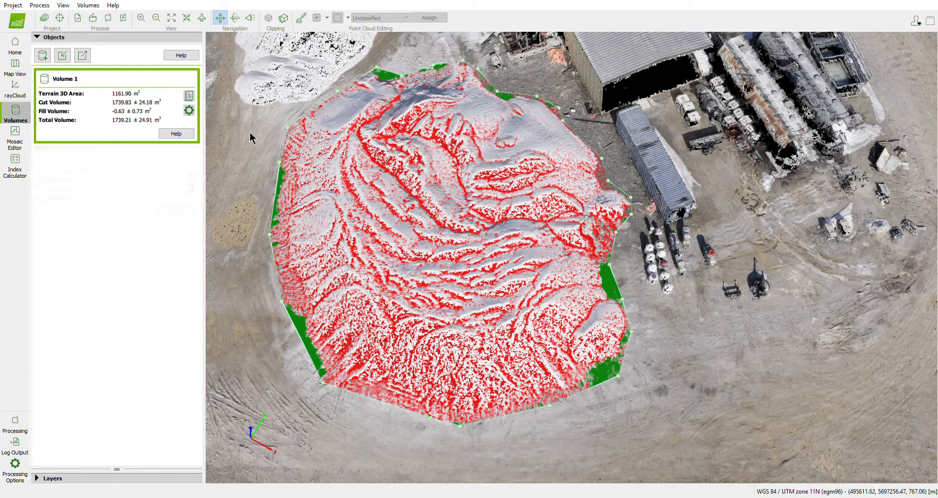
# - Create a new volume by outlining the elongated white stockpile's base all around its foot, and compute it
pyautogui.moveTo(235, 127); pyautogui.dragTo(329, 487)
pyautogui.moveTo(370, 369); pyautogui.dragTo(392, 473, button='middle')
pyautogui.moveTo(431, 353); pyautogui.dragTo(481, 351)
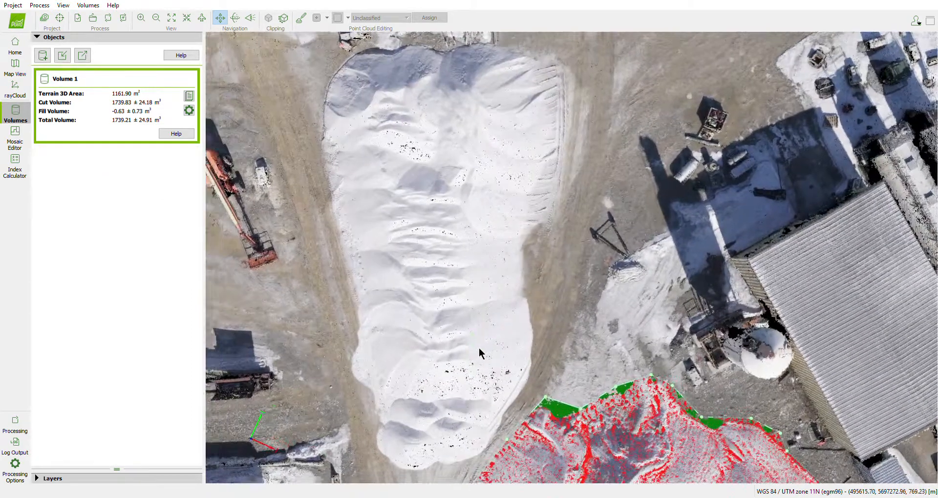
pyautogui.scroll(-2, 478, 300)
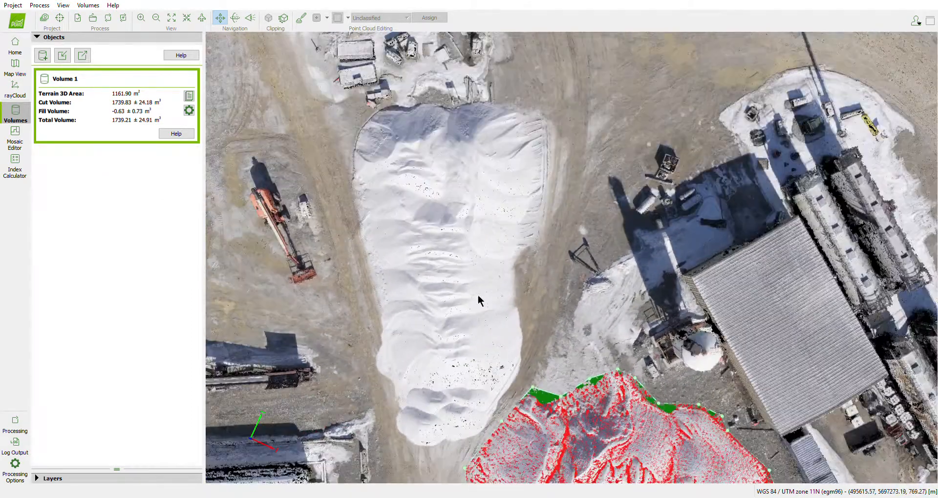
pyautogui.click(45, 57)
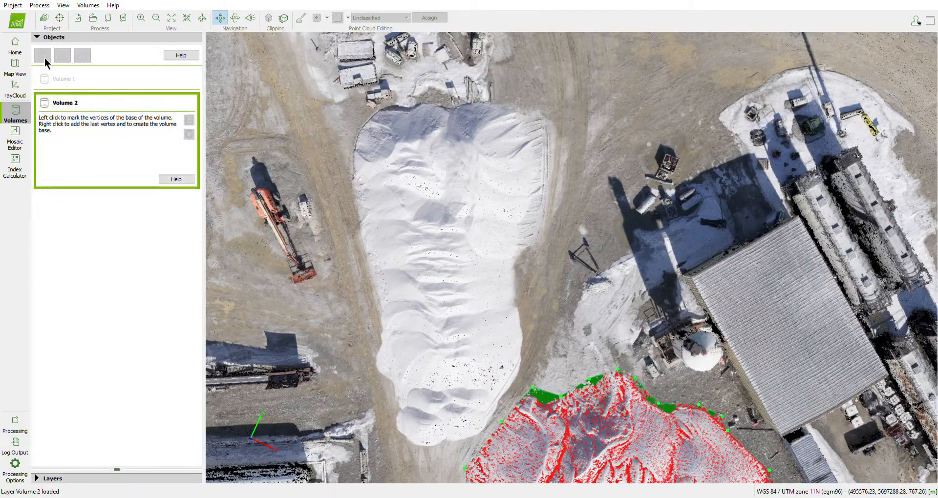
pyautogui.click(393, 420)
pyautogui.click(388, 385)
pyautogui.click(369, 363)
pyautogui.click(374, 324)
pyautogui.click(355, 231)
pyautogui.click(346, 170)
pyautogui.click(348, 130)
pyautogui.click(369, 110)
pyautogui.click(391, 102)
pyautogui.click(409, 102)
pyautogui.click(438, 101)
pyautogui.click(454, 104)
pyautogui.click(482, 99)
pyautogui.click(527, 114)
pyautogui.click(557, 131)
pyautogui.click(545, 219)
pyautogui.click(525, 262)
pyautogui.click(525, 277)
pyautogui.click(528, 333)
pyautogui.click(530, 374)
pyautogui.click(503, 404)
pyautogui.click(492, 422)
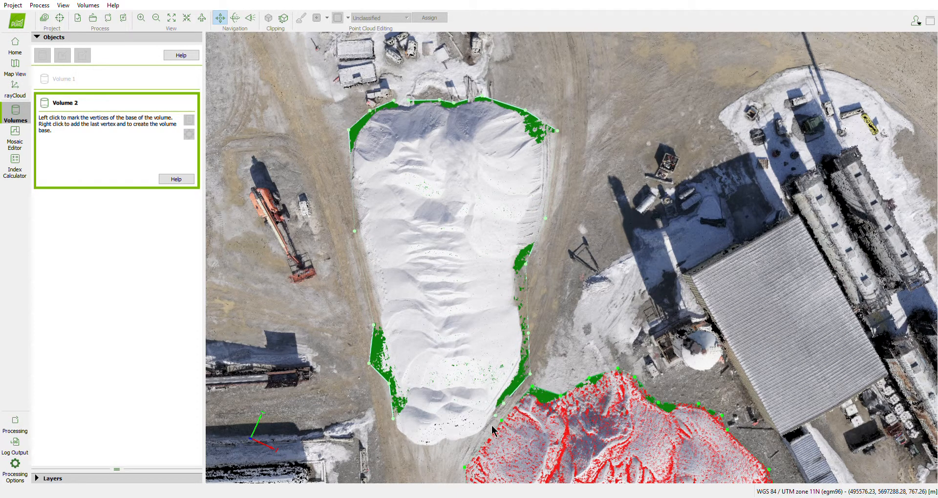
pyautogui.click(467, 442)
pyautogui.click(439, 447)
pyautogui.click(403, 444)
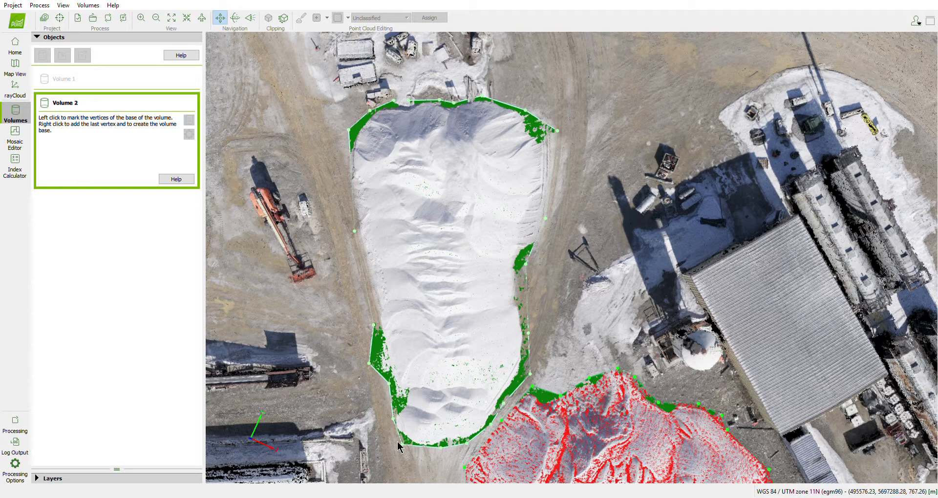
pyautogui.rightClick(395, 433)
pyautogui.click(57, 129)
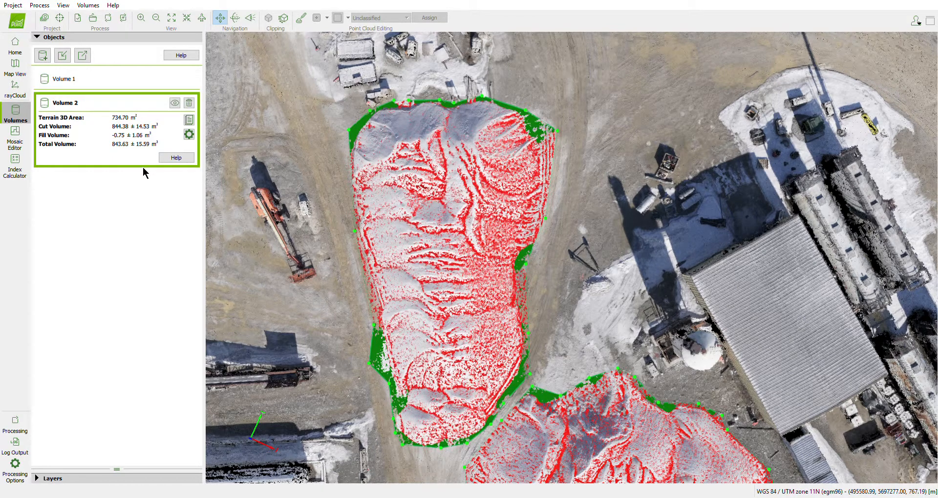
# - Review the recomputed Volume 2 results and examine its stockpile from an angle, from above and within the yard
pyautogui.moveTo(480, 315); pyautogui.dragTo(490, 242, button='middle')
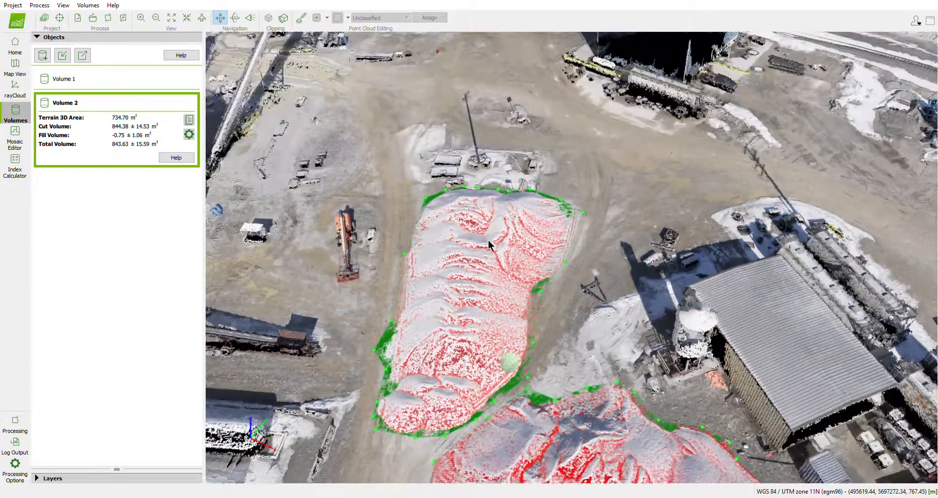
pyautogui.moveTo(499, 308); pyautogui.dragTo(508, 346)
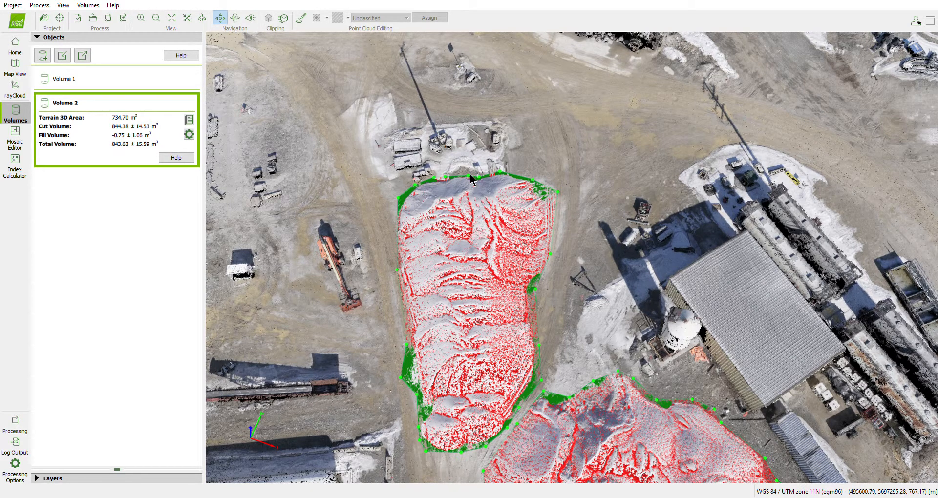
pyautogui.moveTo(475, 296); pyautogui.dragTo(526, 342)
pyautogui.scroll(3, 535, 310)
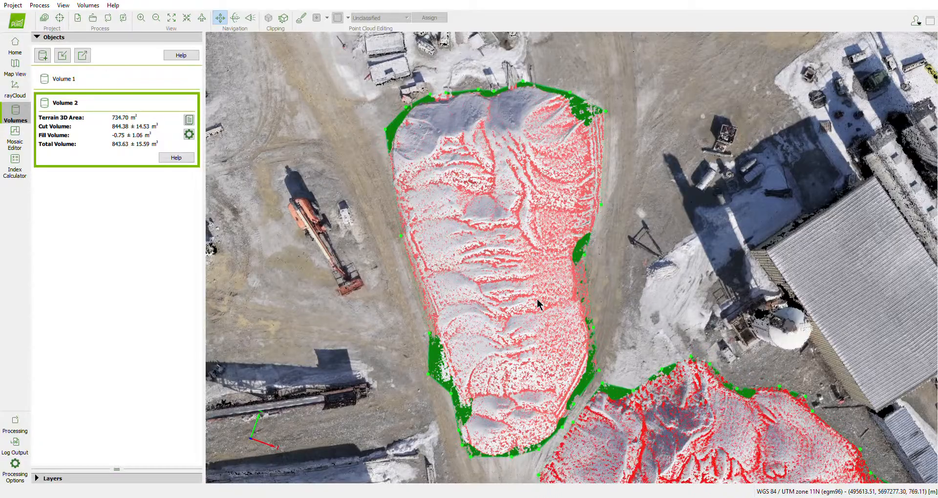
pyautogui.moveTo(490, 292); pyautogui.dragTo(469, 196, button='middle')
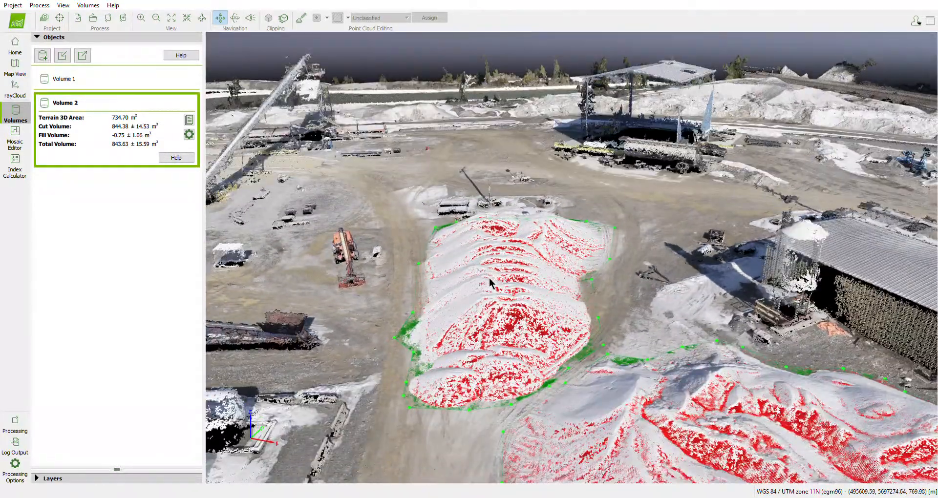
pyautogui.moveTo(453, 371); pyautogui.dragTo(452, 435, button='middle')
pyautogui.scroll(-6, 450, 326)
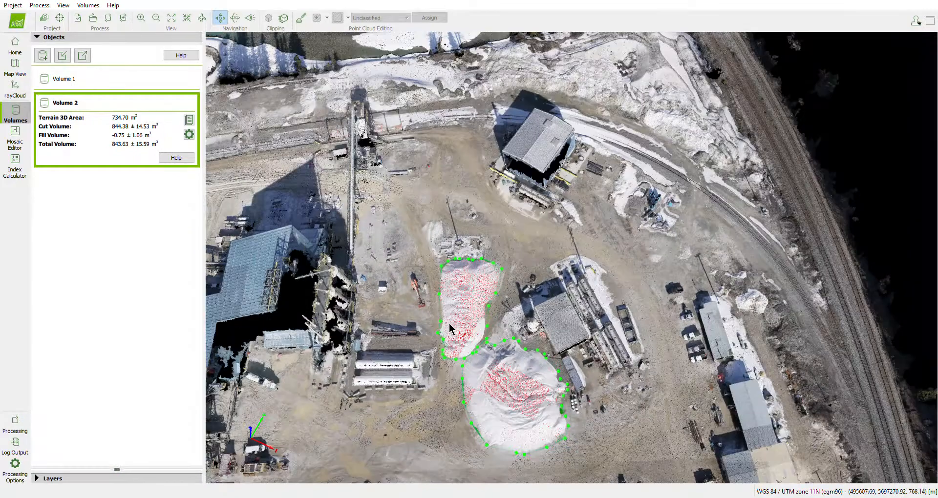
# - Examine the large stockpile beside the blue-roofed plant from above and from a low angle
pyautogui.moveTo(344, 376); pyautogui.dragTo(665, 231)
pyautogui.moveTo(515, 329); pyautogui.dragTo(665, 240)
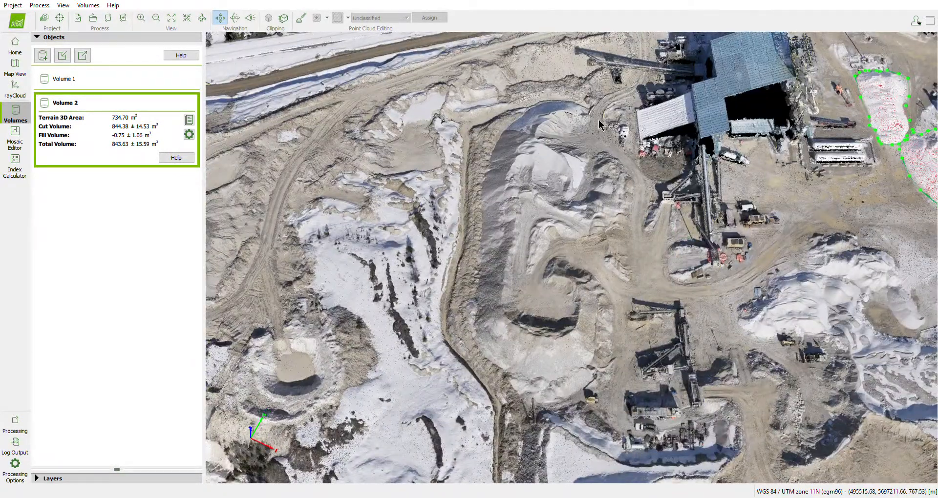
pyautogui.scroll(3, 540, 394)
pyautogui.moveTo(541, 394); pyautogui.dragTo(567, 248)
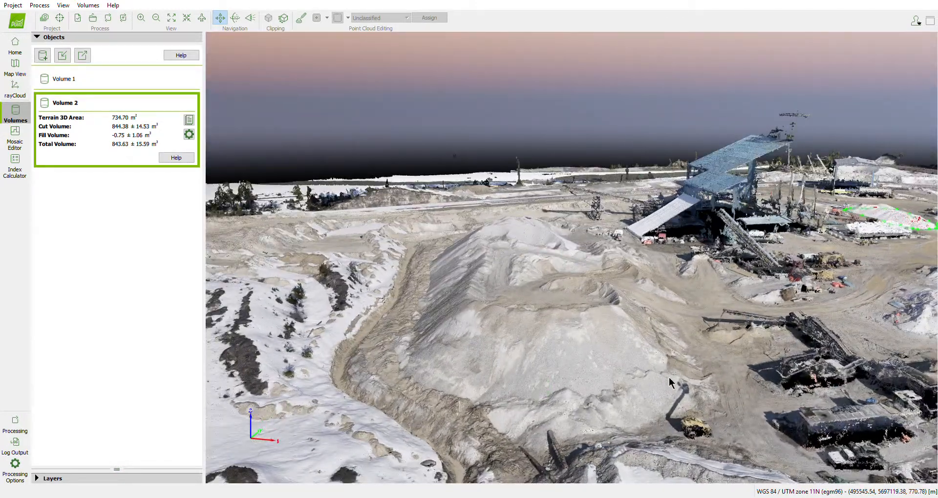
pyautogui.scroll(3, 633, 359)
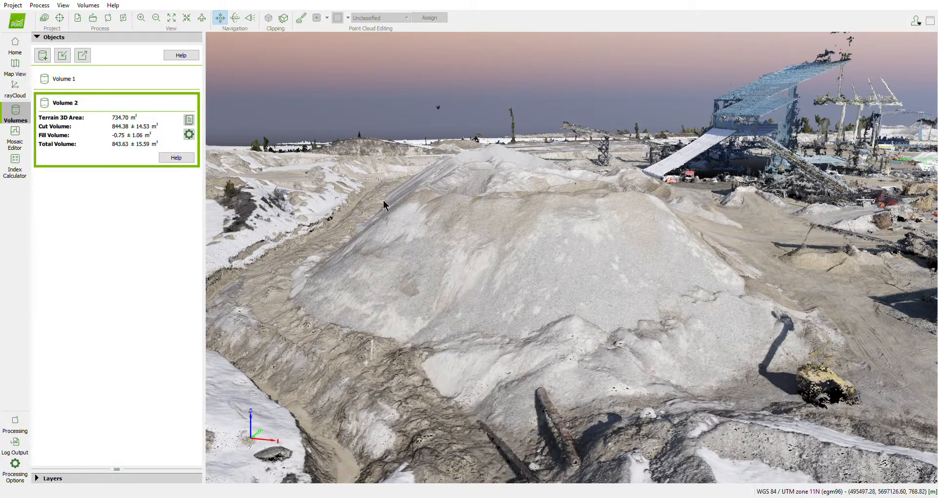
# - Examine the blue-roofed plant, its conveyors and the equipment around it from several sides and heights
pyautogui.scroll(-5, 717, 324)
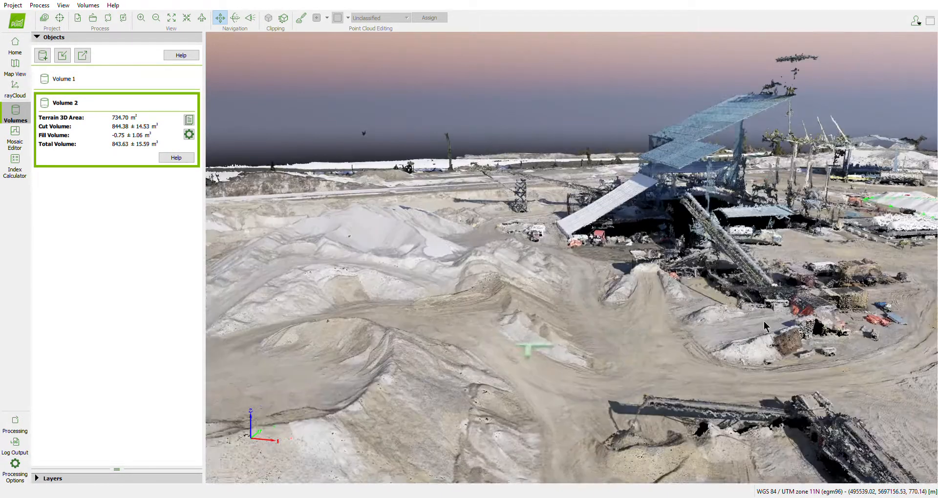
pyautogui.scroll(4, 572, 345)
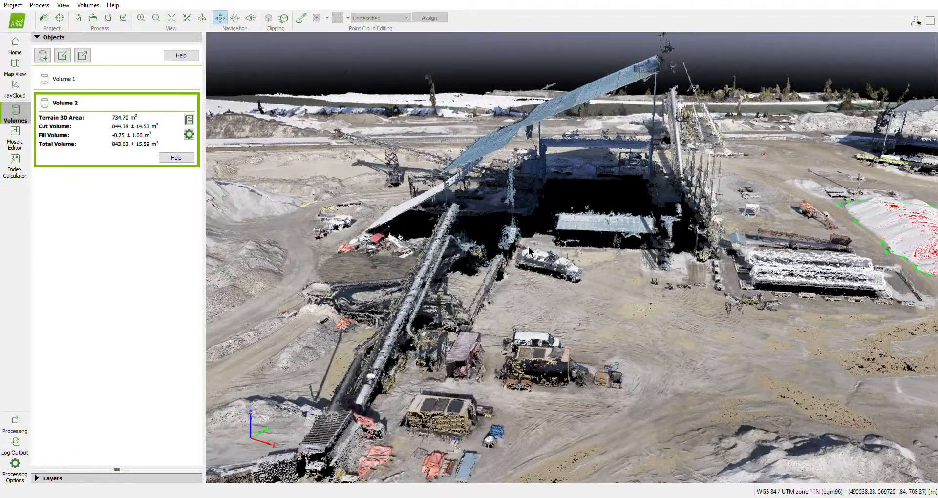
pyautogui.scroll(3, 613, 226)
pyautogui.moveTo(518, 161); pyautogui.dragTo(509, 298, button='middle')
pyautogui.moveTo(561, 275)
pyautogui.mouseDown()
pyautogui.moveTo(483, 268)
pyautogui.moveTo(553, 230)
pyautogui.mouseUp()
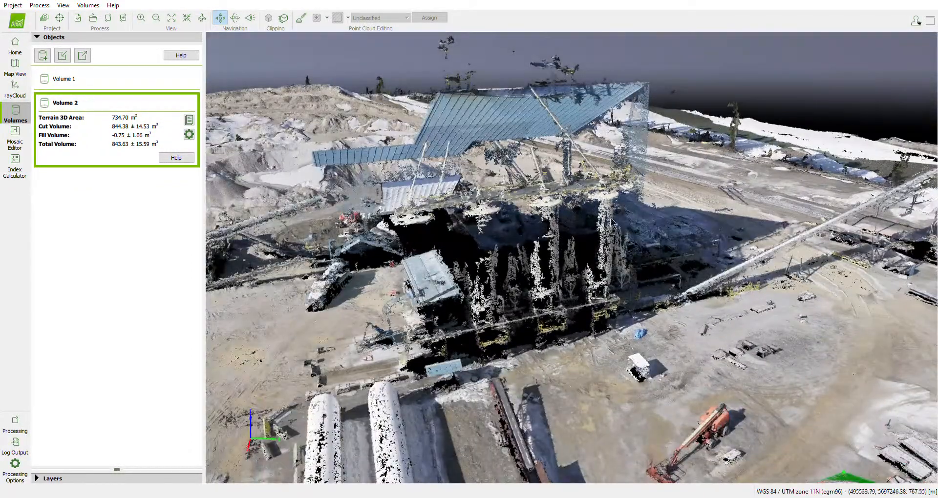
pyautogui.moveTo(479, 258); pyautogui.dragTo(569, 265)
pyautogui.moveTo(360, 319); pyautogui.dragTo(581, 326, button='middle')
pyautogui.moveTo(581, 327); pyautogui.dragTo(508, 347)
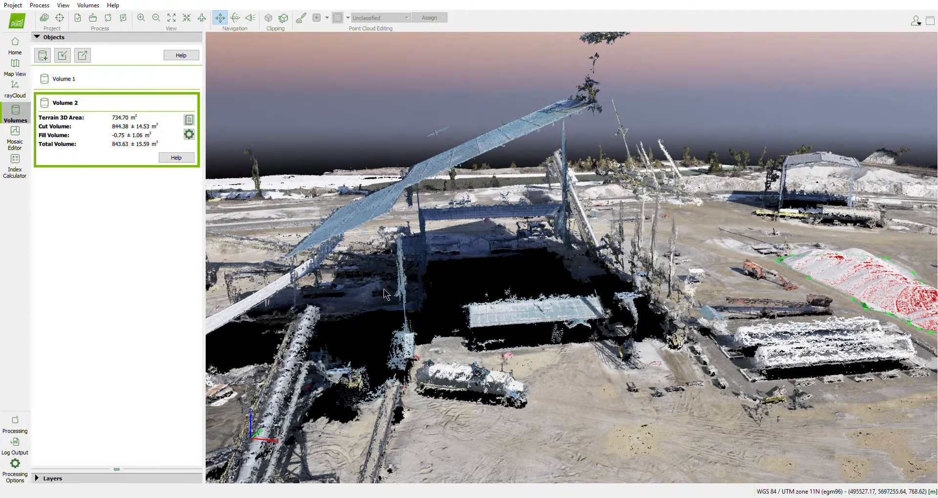
pyautogui.moveTo(384, 289); pyautogui.dragTo(452, 282)
pyautogui.scroll(-2, 454, 289)
pyautogui.moveTo(458, 315); pyautogui.dragTo(450, 351, button='middle')
pyautogui.moveTo(459, 295)
pyautogui.mouseDown()
pyautogui.moveTo(486, 398)
pyautogui.moveTo(450, 296)
pyautogui.mouseUp()
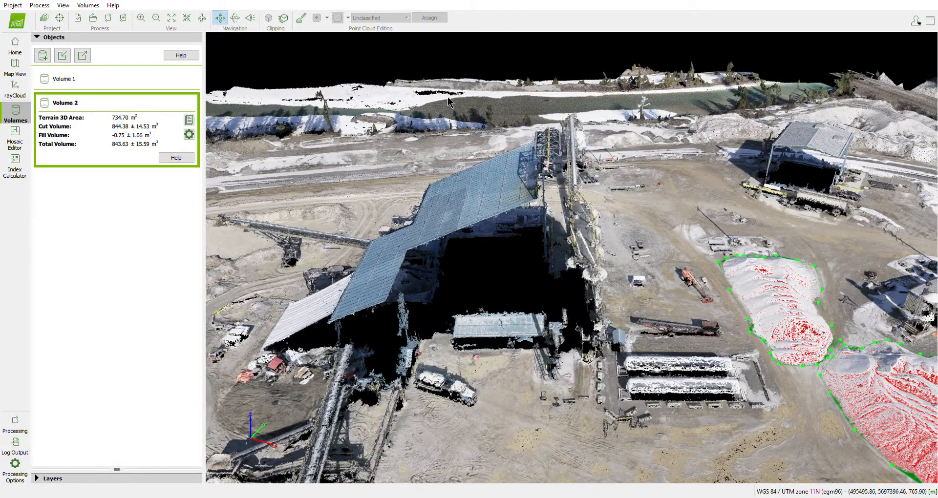
# - Review the two outlined stockpiles and survey the yard and open pit from directly above
pyautogui.moveTo(565, 328); pyautogui.dragTo(581, 393)
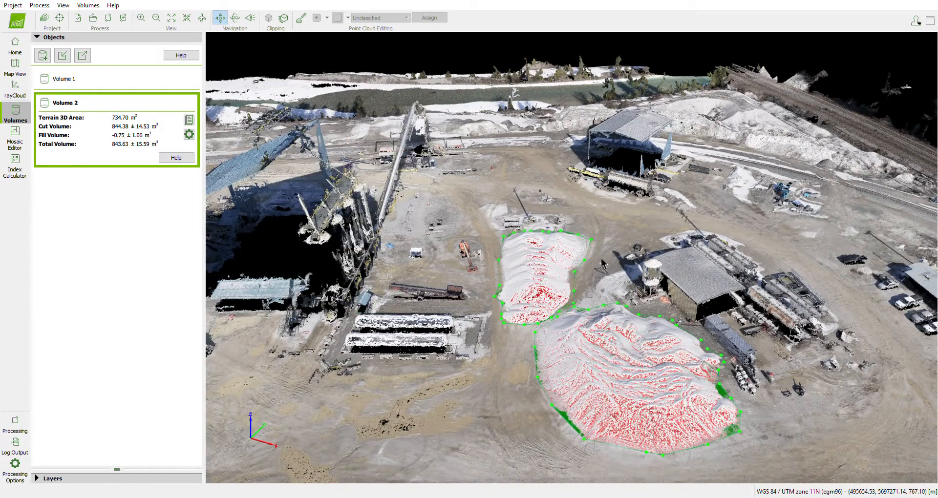
pyautogui.moveTo(532, 339); pyautogui.dragTo(489, 443)
pyautogui.scroll(-1, 555, 337)
pyautogui.moveTo(481, 310); pyautogui.dragTo(662, 180, button='middle')
pyautogui.moveTo(686, 255); pyautogui.dragTo(745, 192, button='middle')
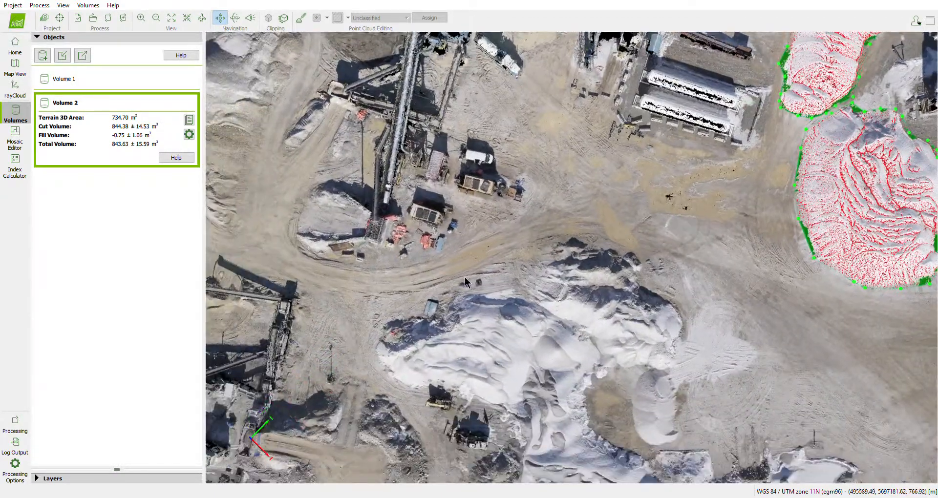
pyautogui.scroll(-3, 503, 303)
pyautogui.moveTo(508, 359); pyautogui.dragTo(564, 189, button='middle')
pyautogui.moveTo(642, 293); pyautogui.dragTo(757, 277, button='middle')
pyautogui.scroll(-2, 755, 276)
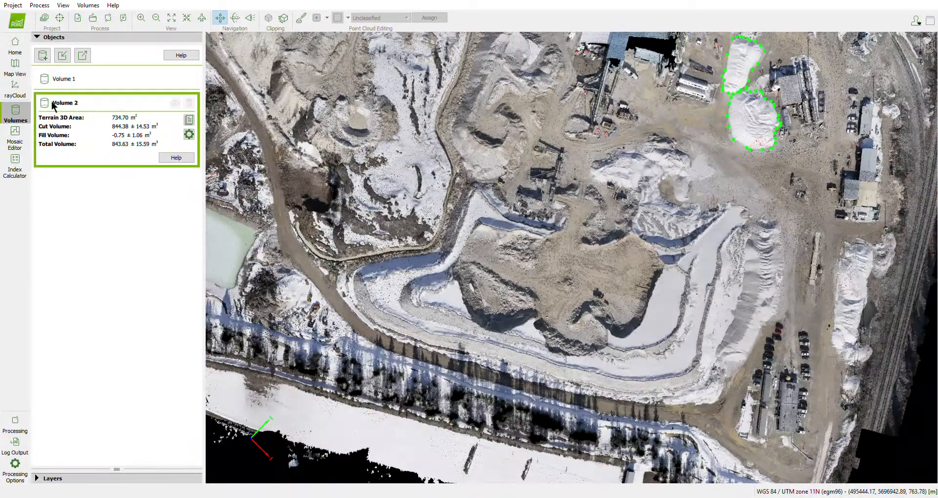
pyautogui.moveTo(674, 343); pyautogui.dragTo(635, 351, button='middle')
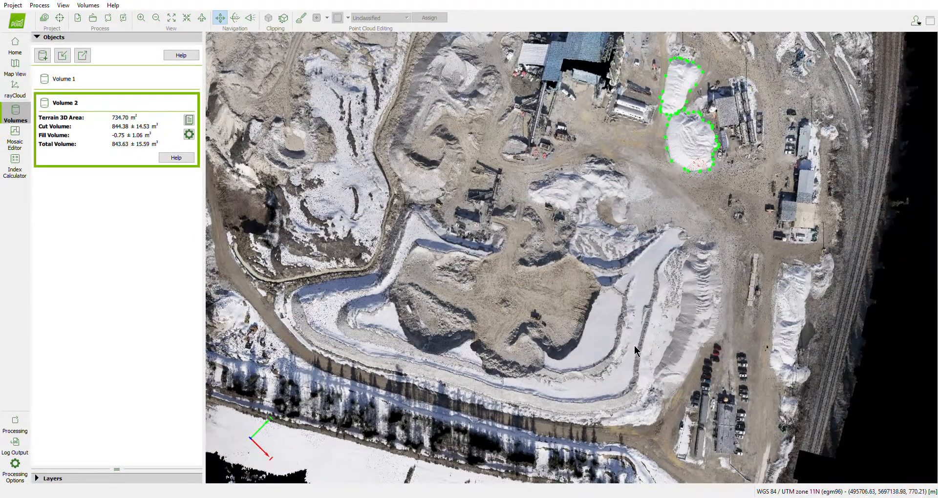
# - Examine the pit floor up close, the two outlined stockpiles at an angle, and the surrounding quarry from above
pyautogui.scroll(5, 536, 254)
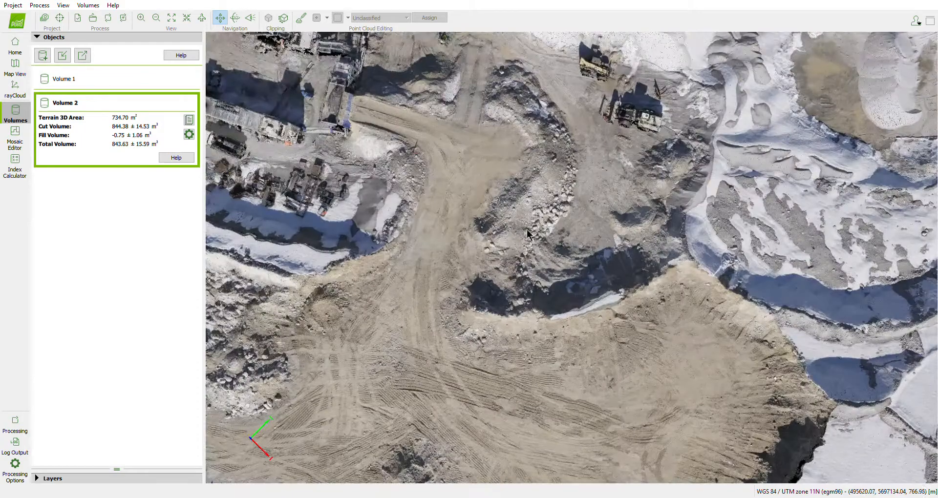
pyautogui.moveTo(536, 262); pyautogui.dragTo(573, 361)
pyautogui.moveTo(574, 362); pyautogui.dragTo(556, 339, button='middle')
pyautogui.moveTo(714, 456); pyautogui.dragTo(750, 220)
pyautogui.moveTo(749, 220); pyautogui.dragTo(597, 433, button='middle')
pyautogui.moveTo(543, 159); pyautogui.dragTo(552, 351, button='middle')
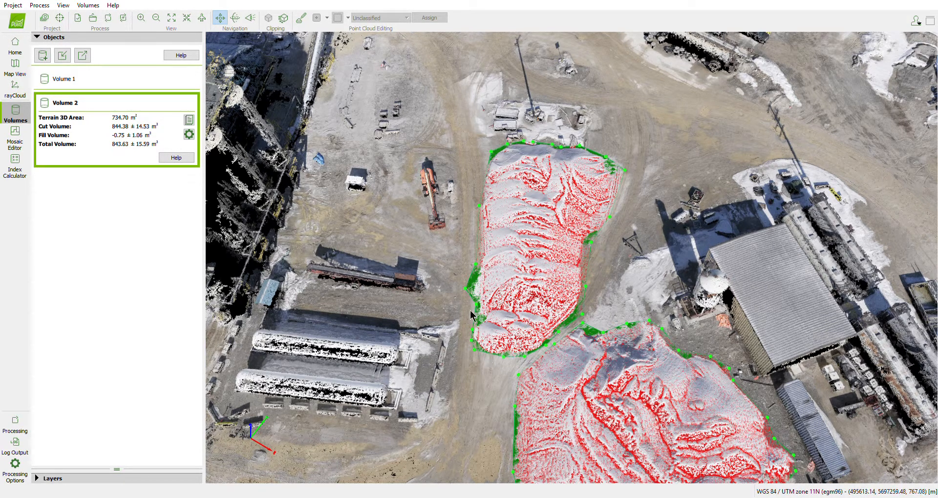
pyautogui.scroll(-5, 354, 214)
pyautogui.moveTo(393, 279); pyautogui.dragTo(656, 217)
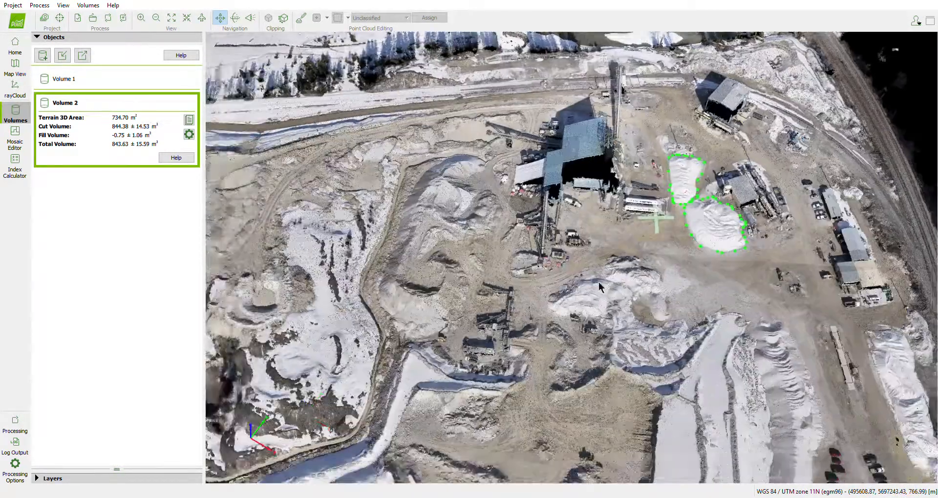
pyautogui.moveTo(575, 406); pyautogui.dragTo(572, 454, button='middle')
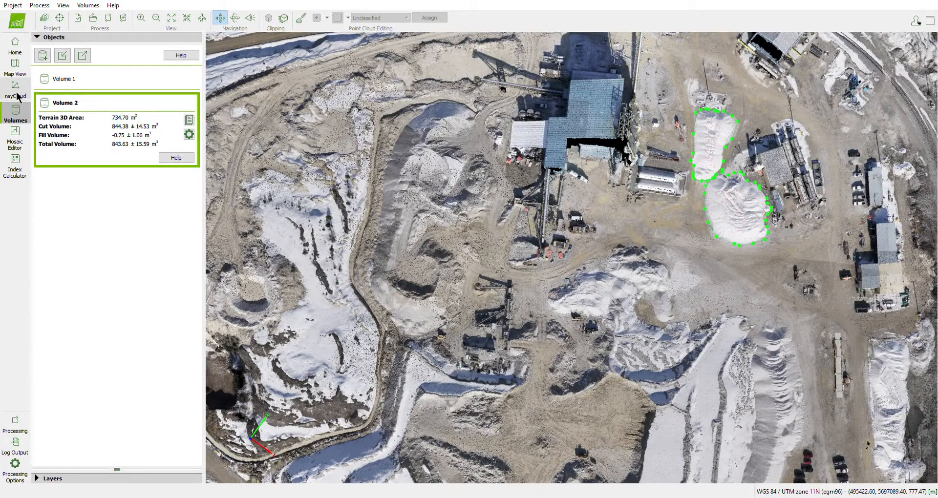
# - Switch to the rayCloud view and examine the crater-shaped mound and eroded slopes beside the haul road from several angles
pyautogui.click(16, 92)
pyautogui.scroll(10, 476, 251)
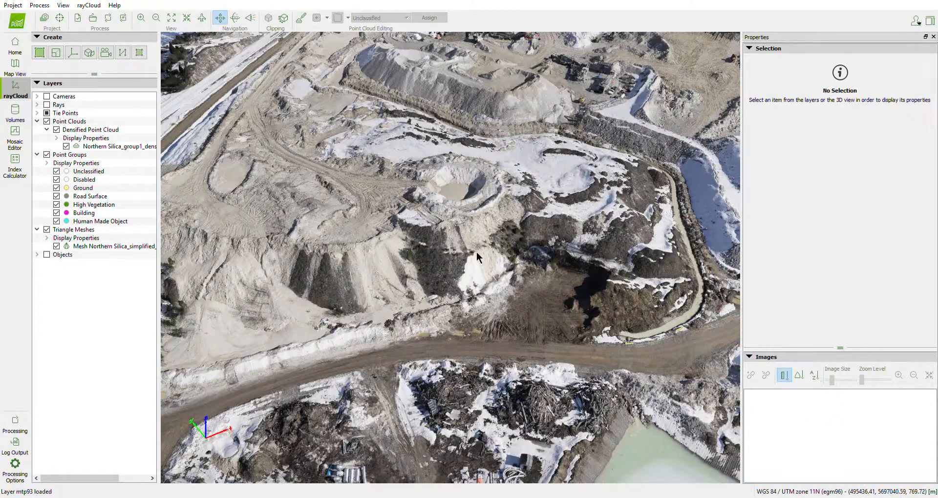
pyautogui.moveTo(477, 251); pyautogui.dragTo(502, 181)
pyautogui.moveTo(503, 181); pyautogui.dragTo(378, 159, button='middle')
pyautogui.moveTo(377, 159); pyautogui.dragTo(615, 194)
pyautogui.moveTo(363, 286); pyautogui.dragTo(173, 381)
pyautogui.moveTo(525, 312); pyautogui.dragTo(373, 395)
pyautogui.moveTo(505, 282); pyautogui.dragTo(475, 338)
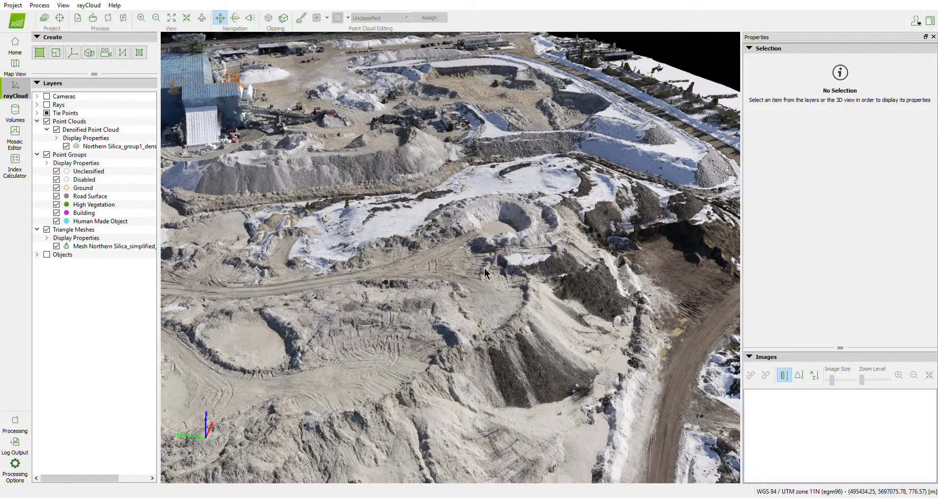
pyautogui.moveTo(484, 269); pyautogui.dragTo(528, 357)
pyautogui.moveTo(538, 303); pyautogui.dragTo(359, 383)
pyautogui.moveTo(499, 318); pyautogui.dragTo(416, 314, button='middle')
# - Inspect the quarry's mounds and terrain relief at close range from changing directions
pyautogui.scroll(3, 460, 319)
pyautogui.moveTo(613, 207); pyautogui.dragTo(459, 221, button='middle')
pyautogui.moveTo(458, 221); pyautogui.dragTo(432, 227)
pyautogui.moveTo(516, 219); pyautogui.dragTo(361, 298)
pyautogui.moveTo(608, 166); pyautogui.dragTo(571, 416)
pyautogui.moveTo(543, 288); pyautogui.dragTo(393, 319, button='middle')
pyautogui.moveTo(544, 287); pyautogui.dragTo(363, 383)
pyautogui.moveTo(288, 217); pyautogui.dragTo(327, 262)
# - View the entire quarry site from above and select a densified point in the pit area to show its source images
pyautogui.scroll(-5, 389, 253)
pyautogui.moveTo(389, 253); pyautogui.dragTo(377, 293)
pyautogui.moveTo(371, 272); pyautogui.dragTo(361, 357, button='middle')
pyautogui.scroll(-5, 360, 356)
pyautogui.moveTo(399, 296); pyautogui.dragTo(581, 260)
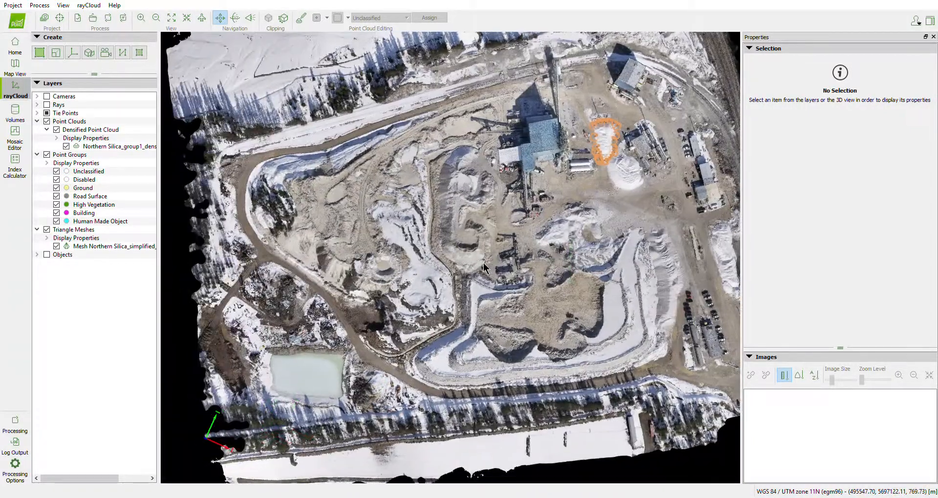
pyautogui.scroll(-1, 482, 262)
pyautogui.moveTo(520, 291); pyautogui.dragTo(492, 303, button='middle')
pyautogui.click(491, 302)
pyautogui.moveTo(501, 260); pyautogui.dragTo(418, 272)
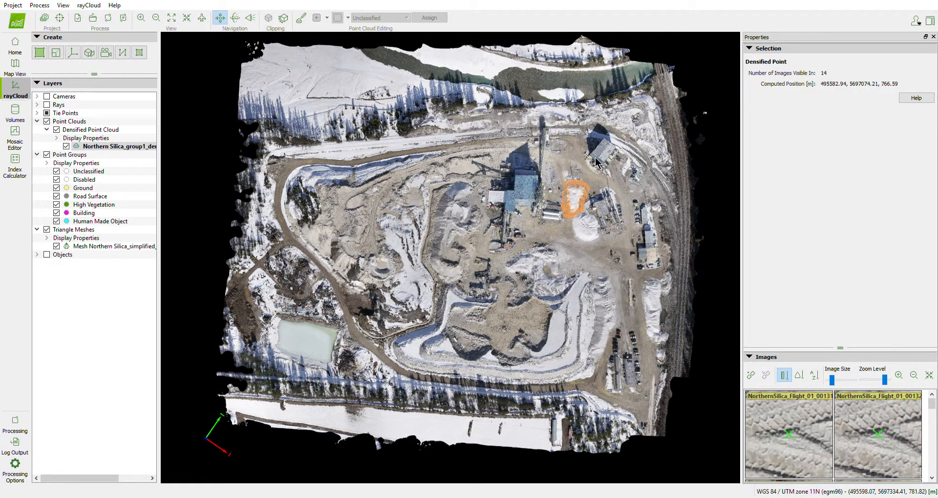